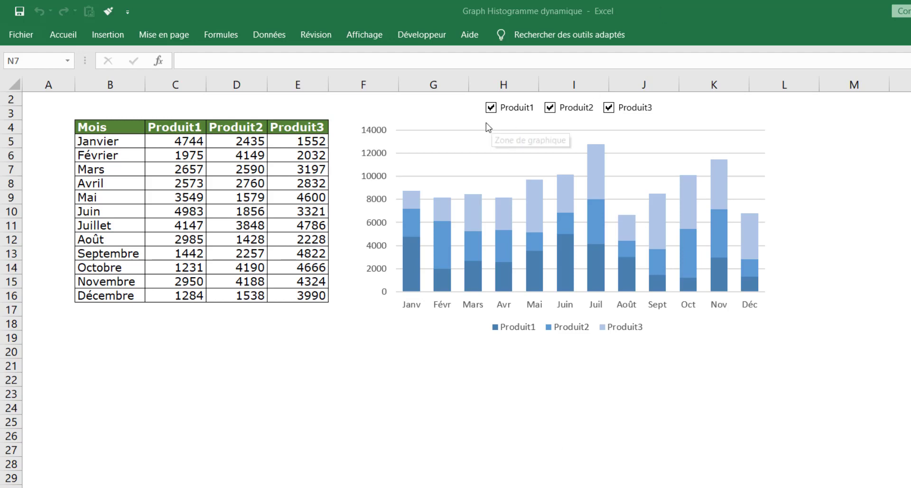
Try the Produit1, Produit2 and Produit3 check boxes in different combinations to examine how the stacked column chart responds
left_click(492, 111)
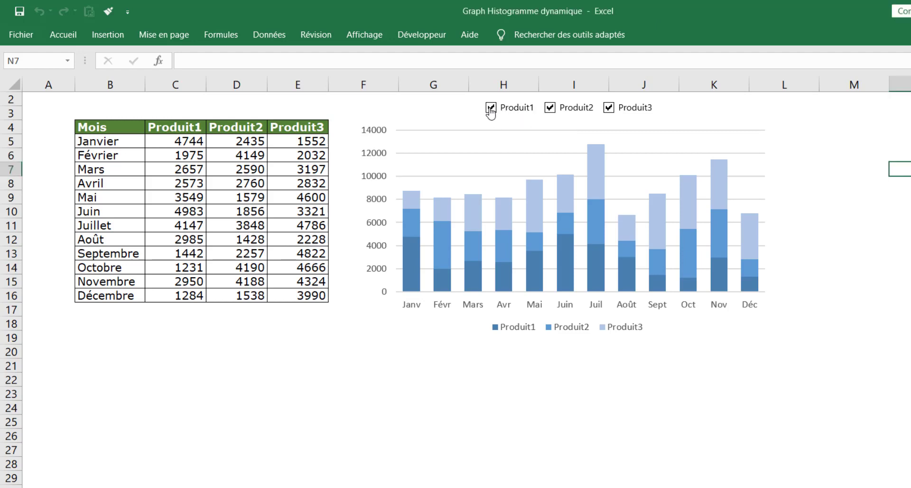
left_click(492, 110)
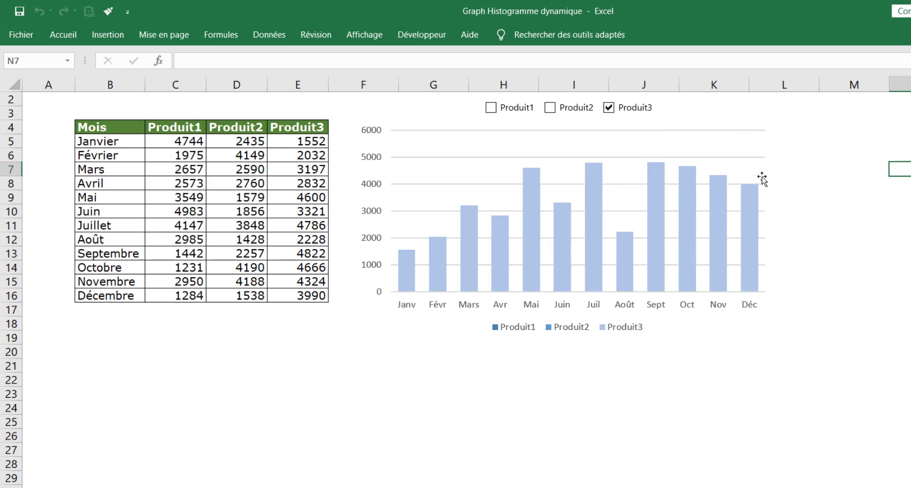
left_click(552, 108)
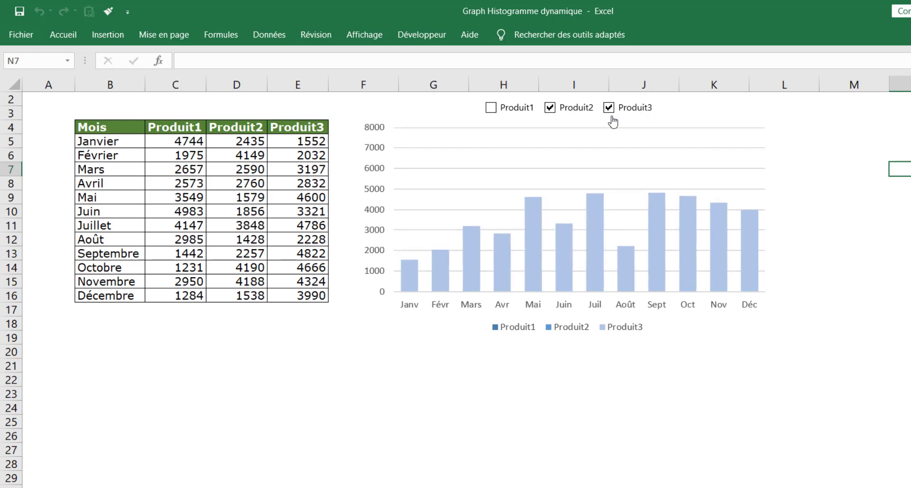
left_click(608, 109)
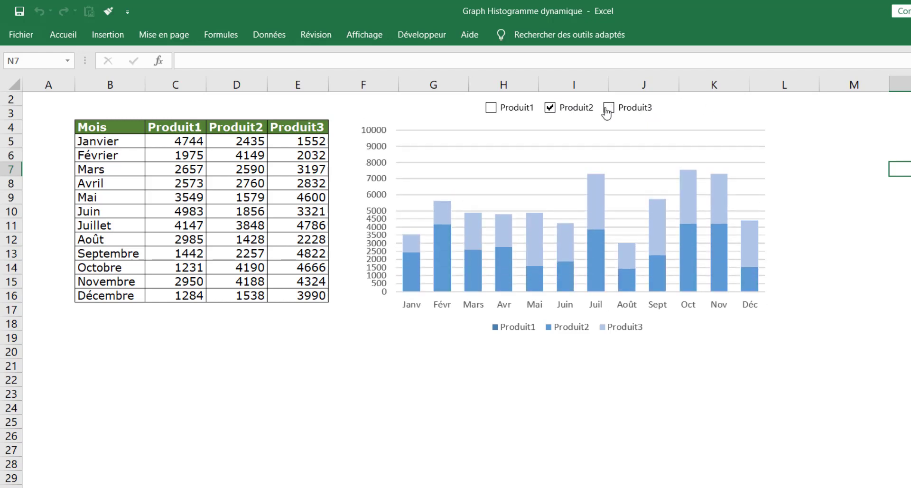
left_click(491, 108)
left_click(552, 109)
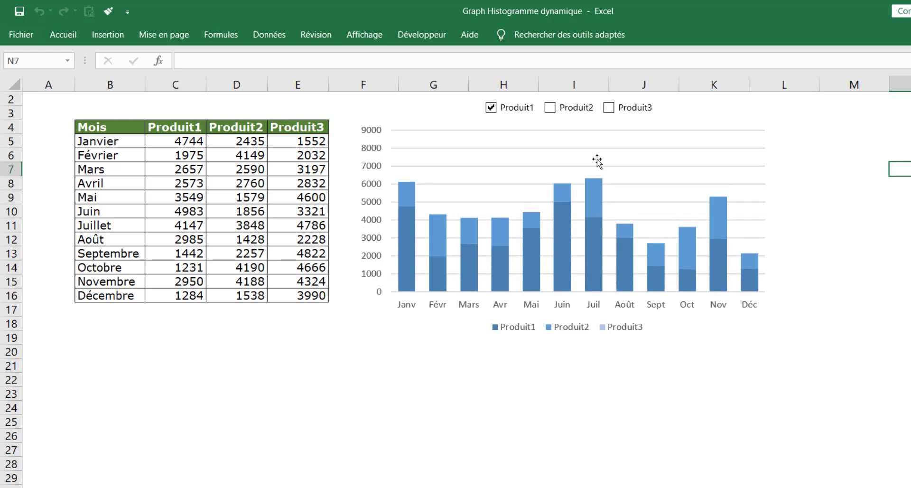
left_click(551, 109)
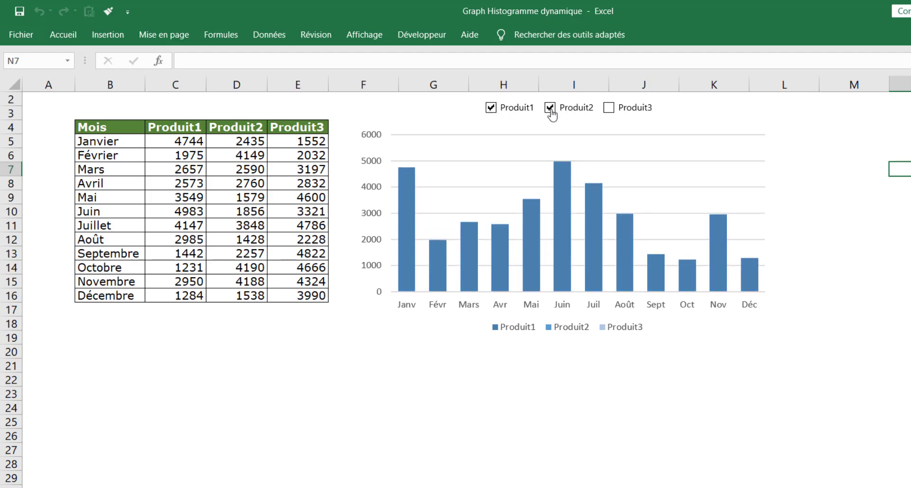
left_click(609, 111)
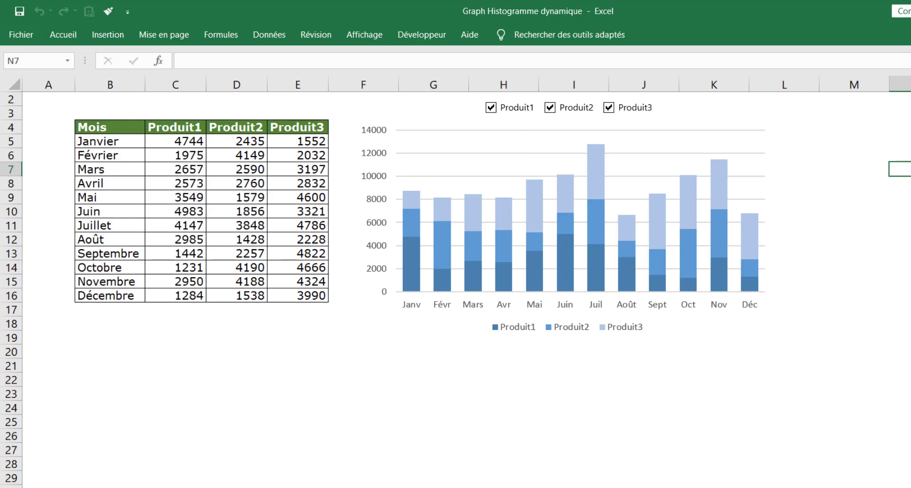
Copy the monthly product table B4:E16 from Feuil1 to cell B4 of the empty sheet Feuil2
key("ctrl+Page_Down")
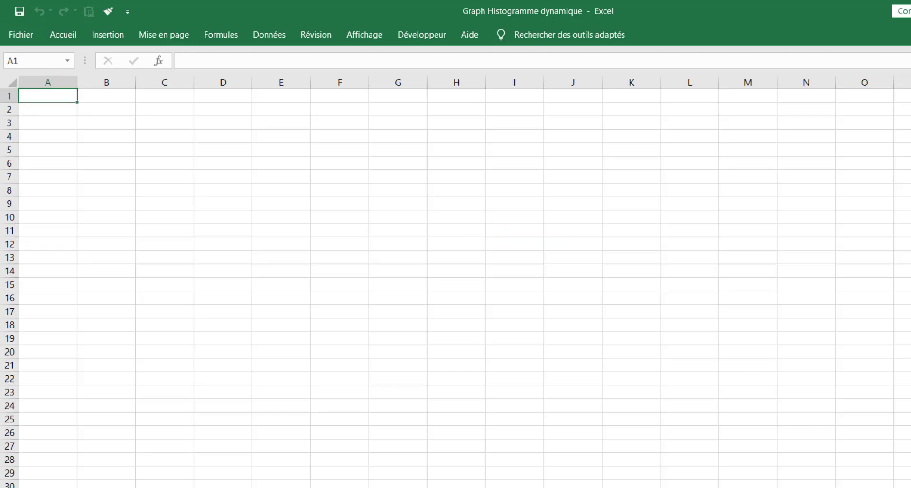
key("ctrl+Page_Up")
left_click_drag(84, 126, 283, 296)
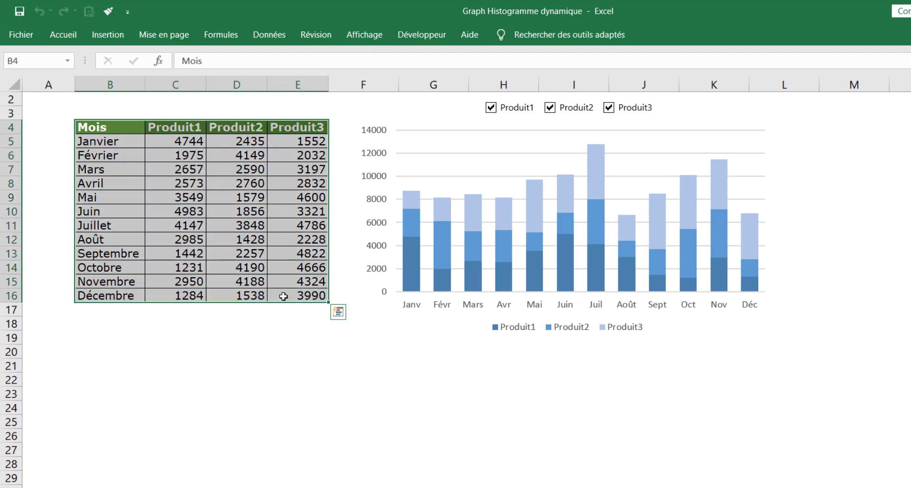
key("ctrl+c")
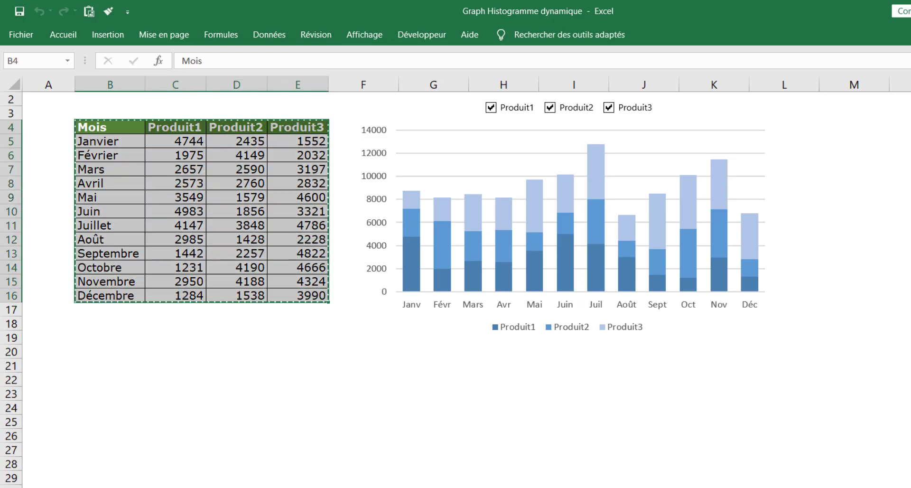
key("ctrl+Page_Down")
left_click(114, 137)
key("ctrl+v")
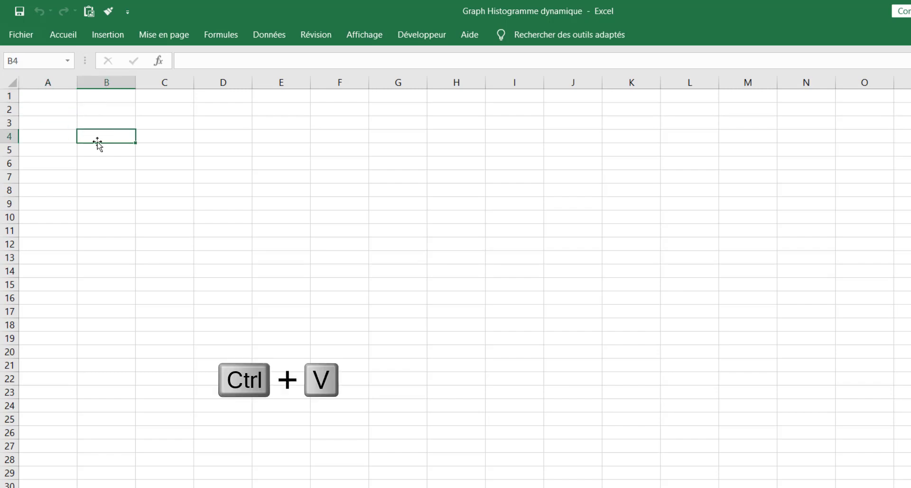
Hide the gridlines on the sheet containing the copied table
left_click(437, 119)
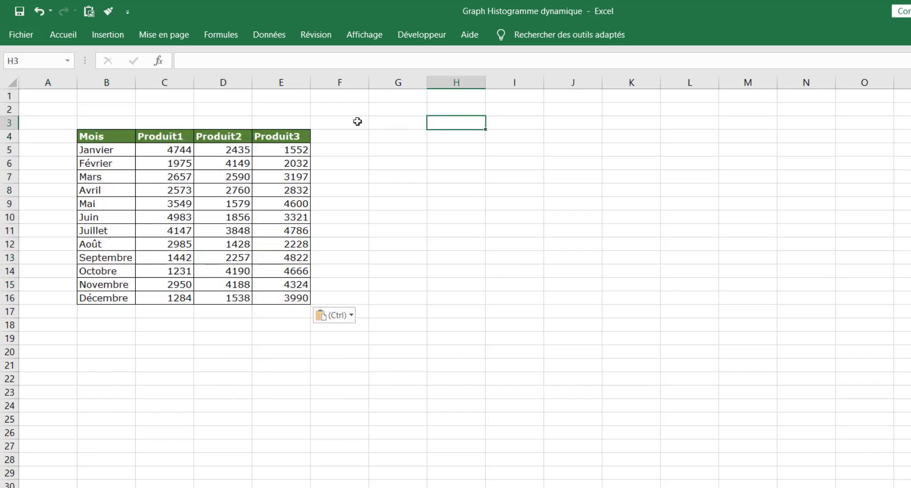
left_click(357, 36)
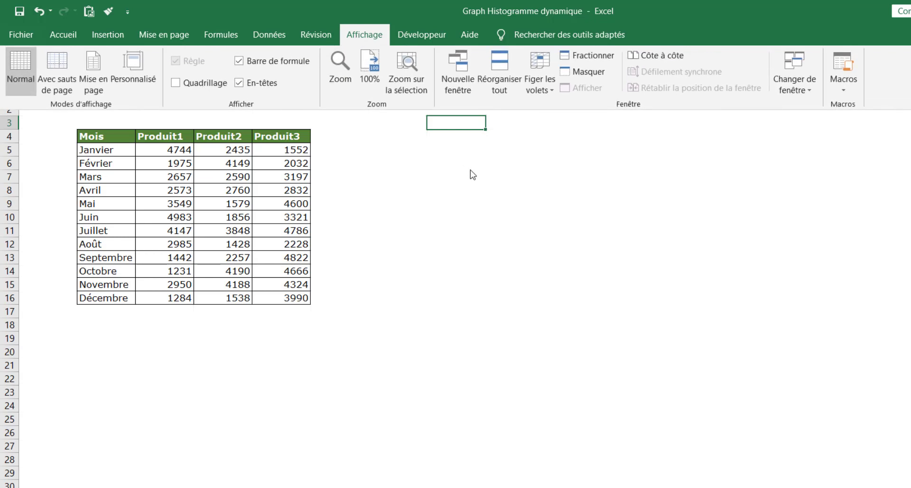
left_click(453, 146)
left_click(395, 121)
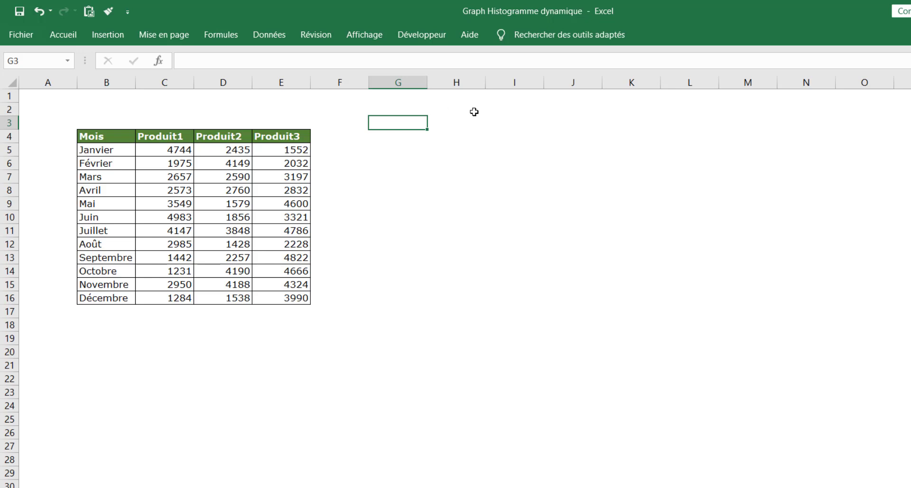
Check in Excel's ribbon customization options that the Développeur main tab is enabled, and accept the options
left_click(415, 38)
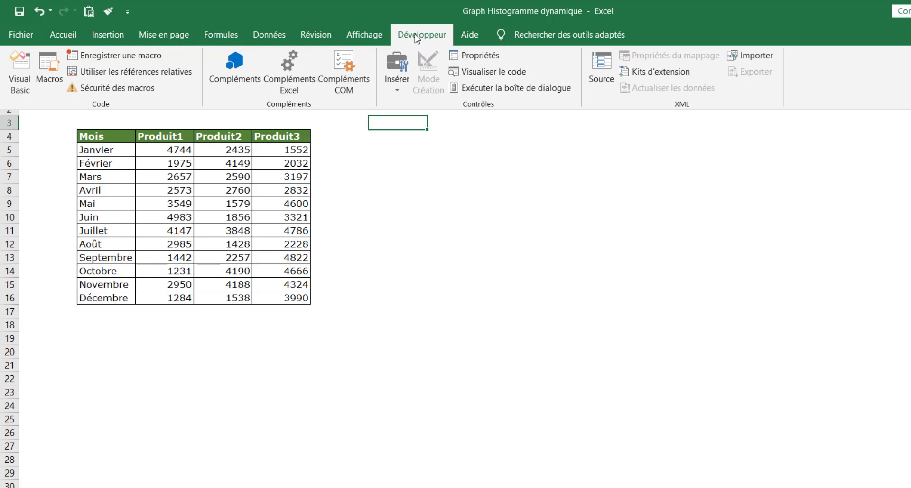
left_click(23, 36)
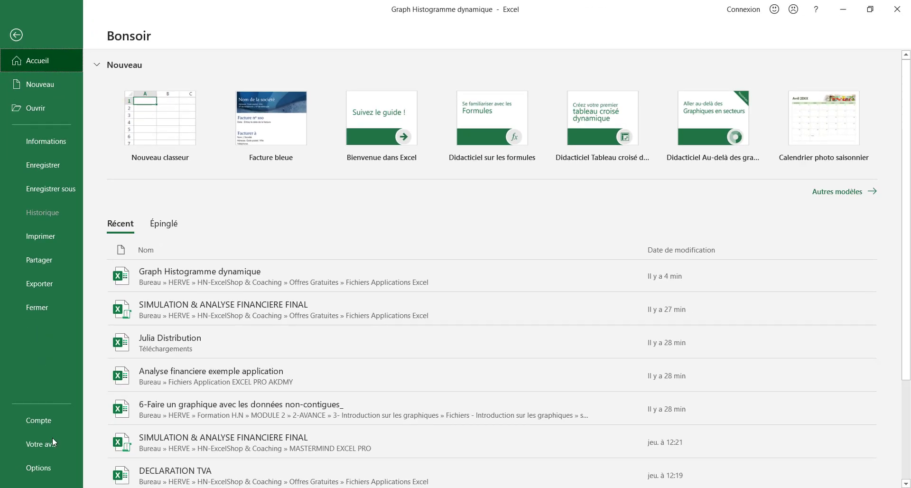
left_click(47, 467)
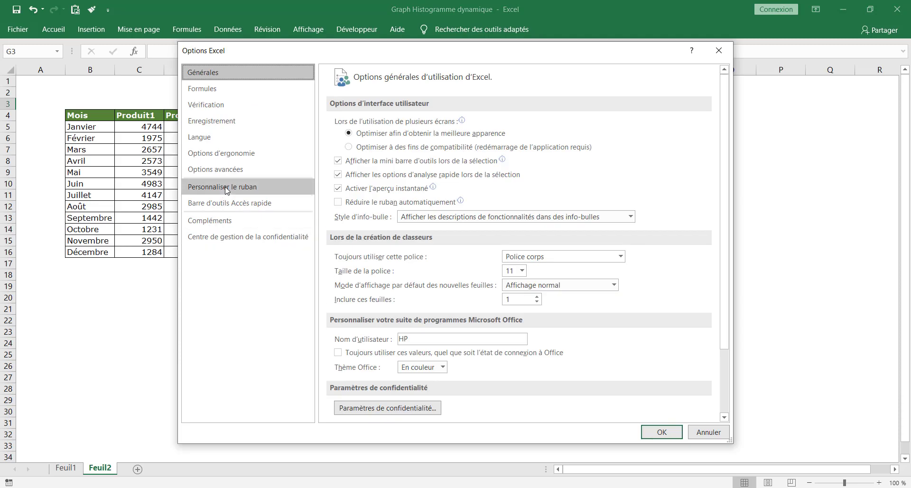
left_click(226, 189)
scroll(397, 147, "down", 7)
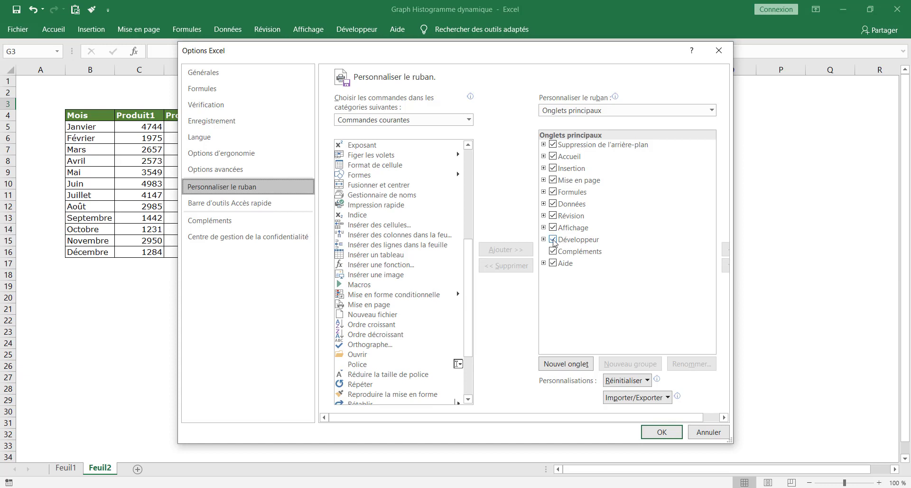
left_click(555, 243)
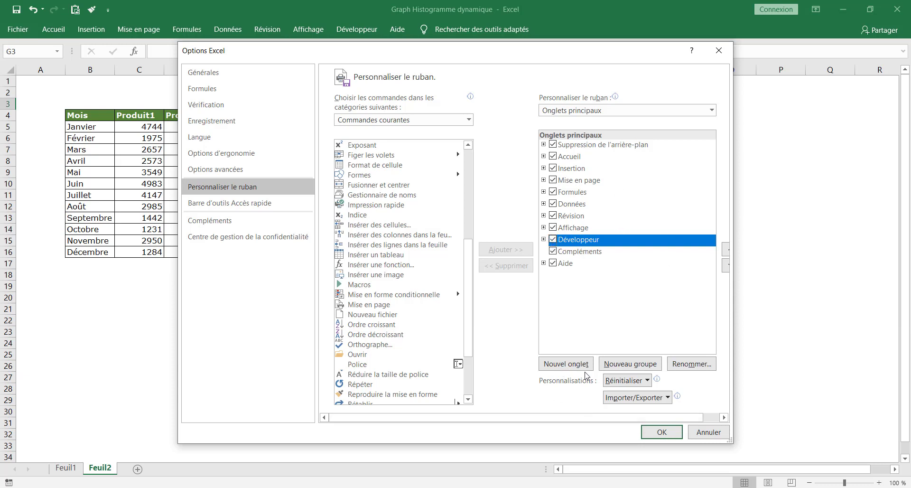
left_click(657, 432)
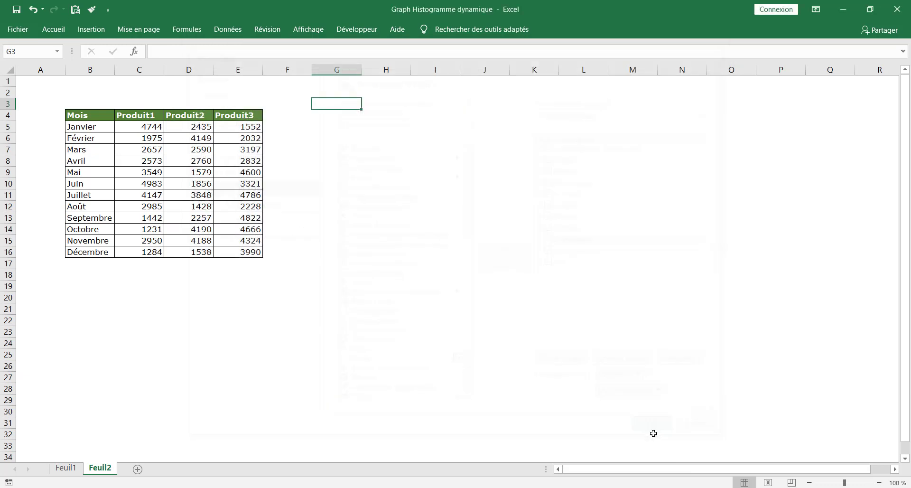
Draw a form-control check box across cells H1:H2, beyond the table's upper right corner
left_click(370, 29)
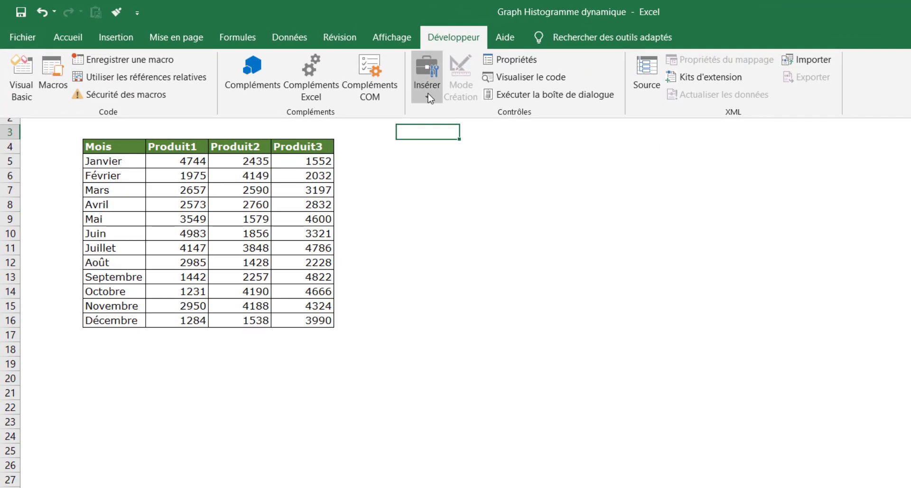
left_click(430, 98)
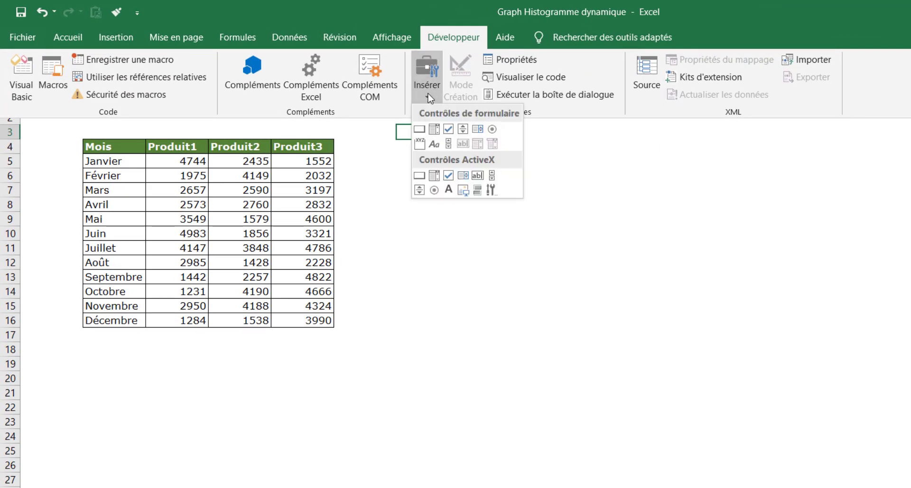
left_click(448, 131)
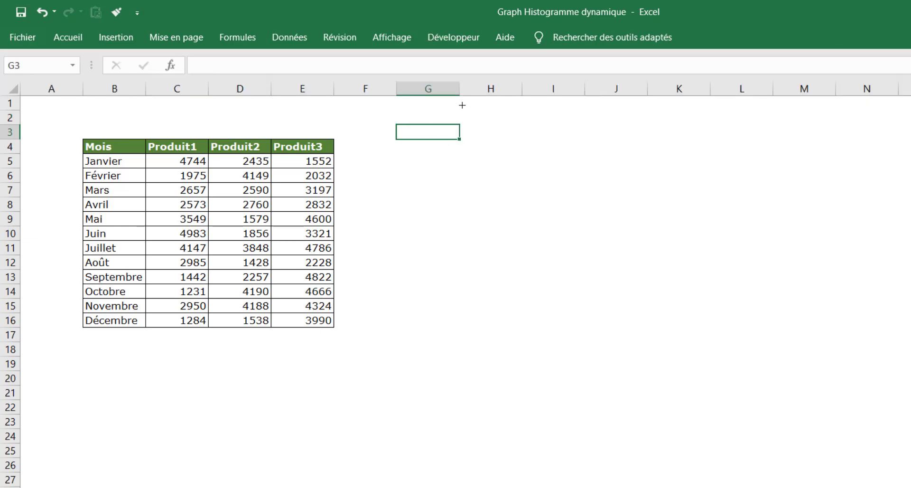
mouse_move(463, 105)
left_mouse_down()
mouse_move(477, 124)
mouse_move(522, 121)
left_mouse_up()
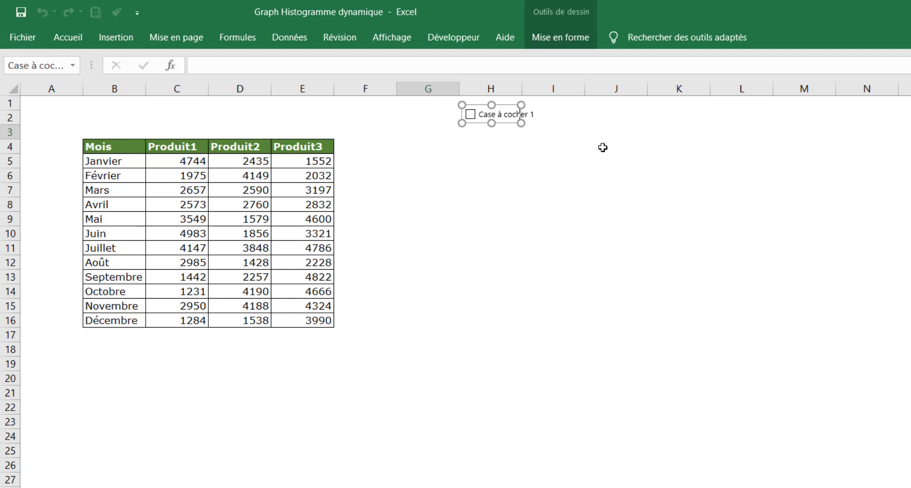
Replace the new check box's default label with Produit1
key("BackSpace")
key("BackSpace")
key("BackSpace")
key("BackSpace")
key("BackSpace")
key("BackSpace")
key("BackSpace")
key("BackSpace")
key("BackSpace")
key("BackSpace")
key("BackSpace")
key("BackSpace")
key("BackSpace")
key("BackSpace")
key("BackSpace")
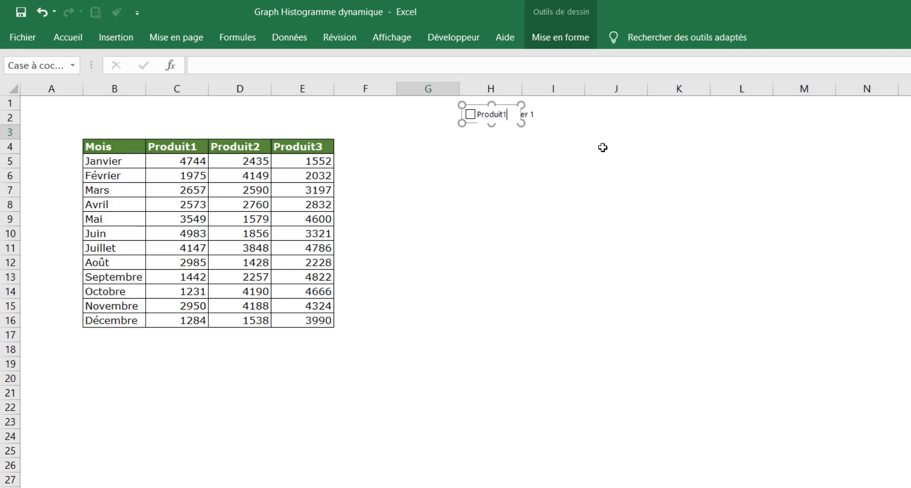
left_click(528, 177)
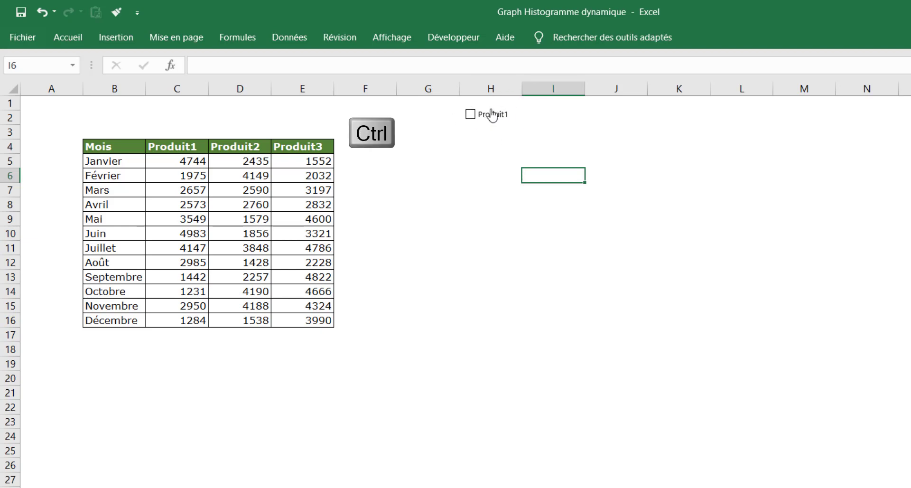
Duplicate the Produit1 check box into column I, align it with the original and label the copy Produit2
left_click(493, 110, "ctrl")
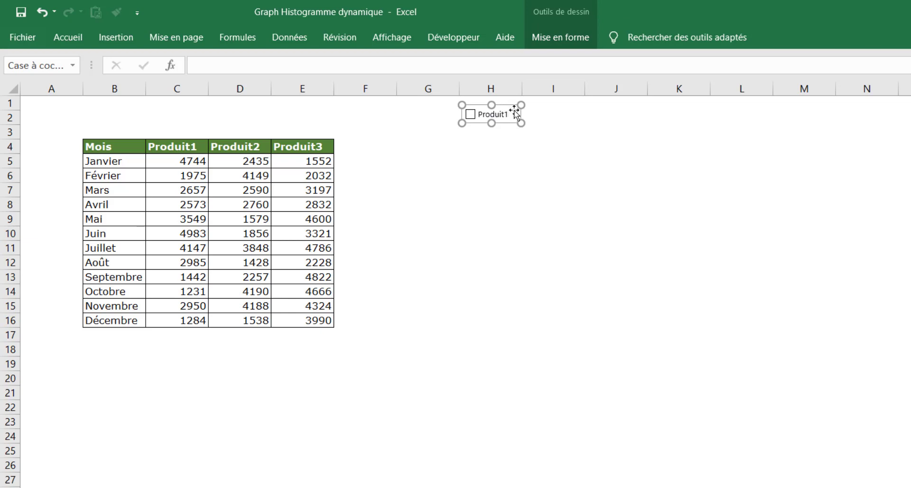
left_click(553, 115)
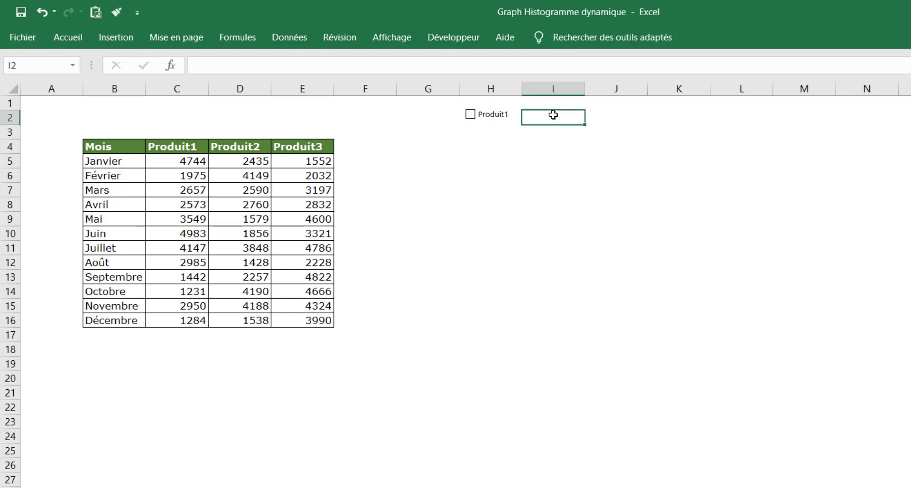
key("ctrl+v")
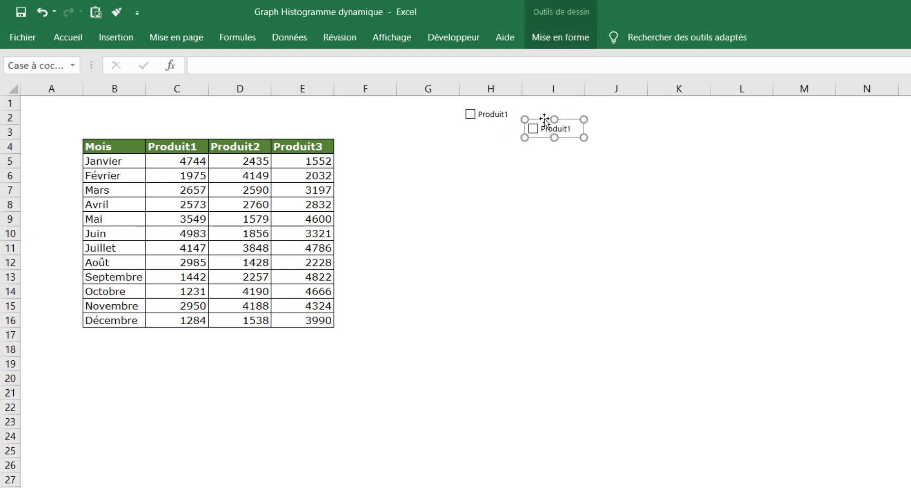
left_click_drag(544, 119, 545, 105)
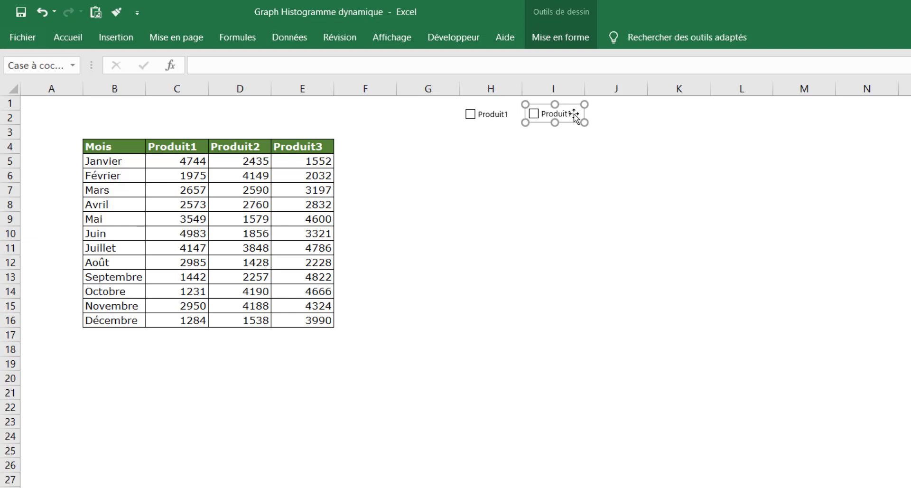
left_click(572, 113)
key("BackSpace")
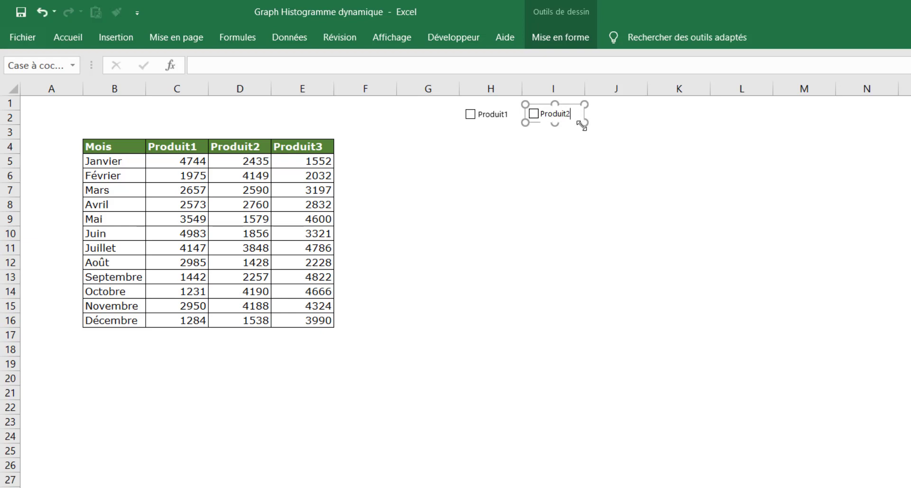
left_click(644, 145)
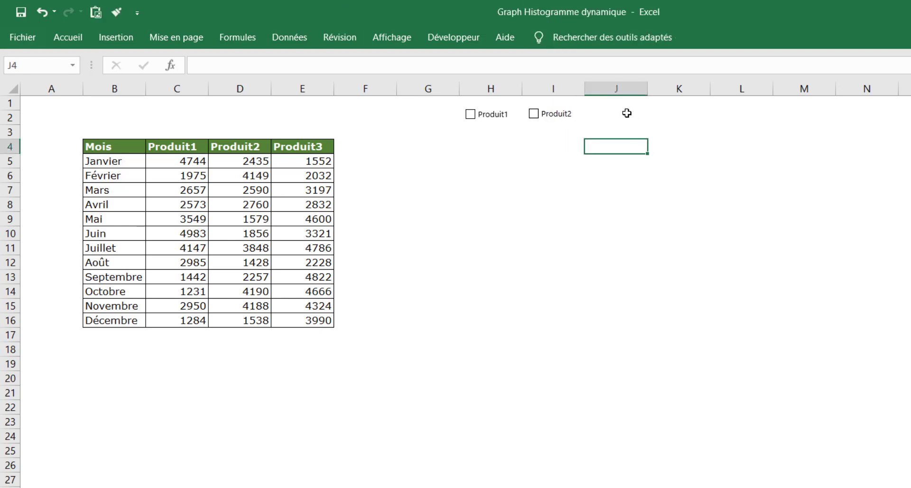
Paste another copy of the check box in column J, align it with the other two and label it Produit3
left_click(627, 113)
left_click(629, 113, "ctrl")
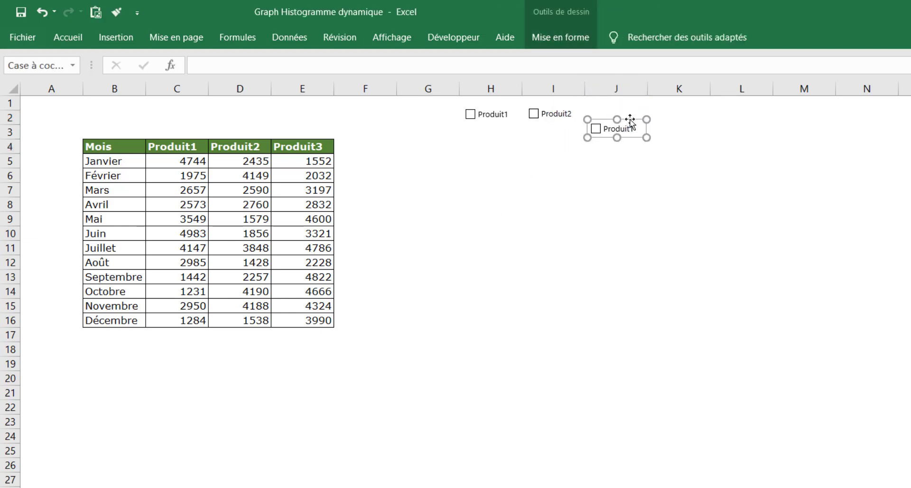
mouse_move(629, 119)
left_mouse_down()
mouse_move(636, 106)
mouse_move(626, 107)
left_mouse_up()
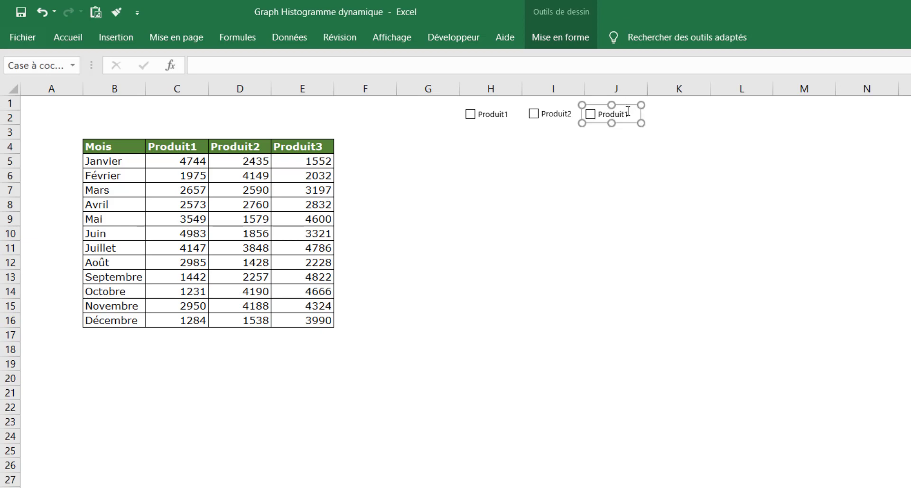
left_click(627, 110)
key("BackSpace")
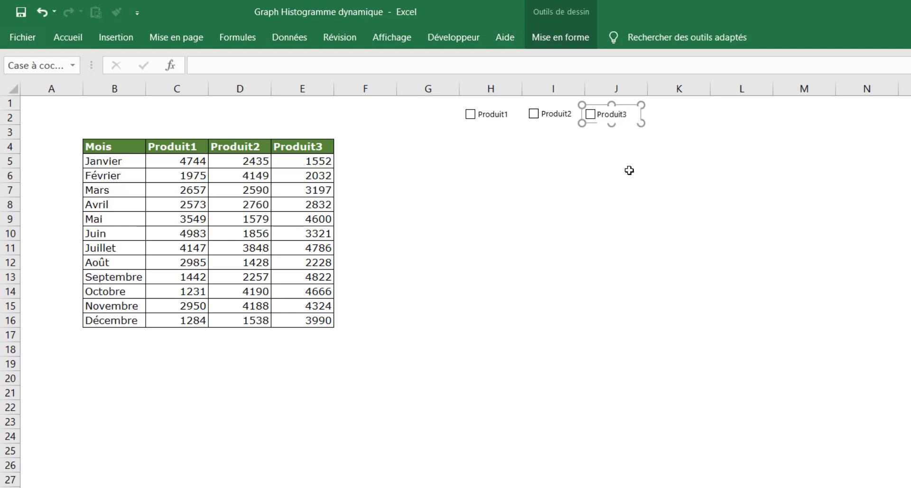
Test the Produit1, Produit2 and Produit3 check boxes by ticking and then clearing each one
left_click(629, 171)
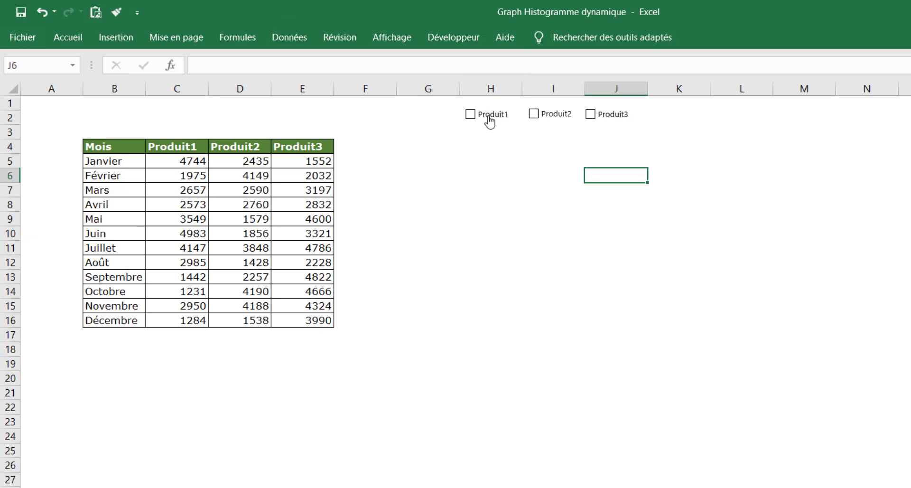
left_click(534, 115)
scroll(455, 285, "up", 2)
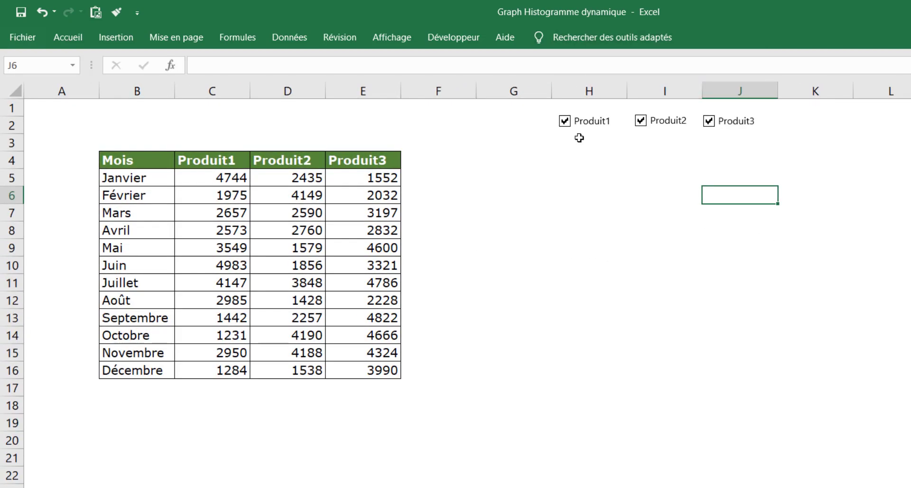
left_click(566, 122)
left_click(642, 123)
left_click(712, 122)
Link the Produit1 check box to cell $A$1 in its control format settings
left_click(581, 125, "ctrl")
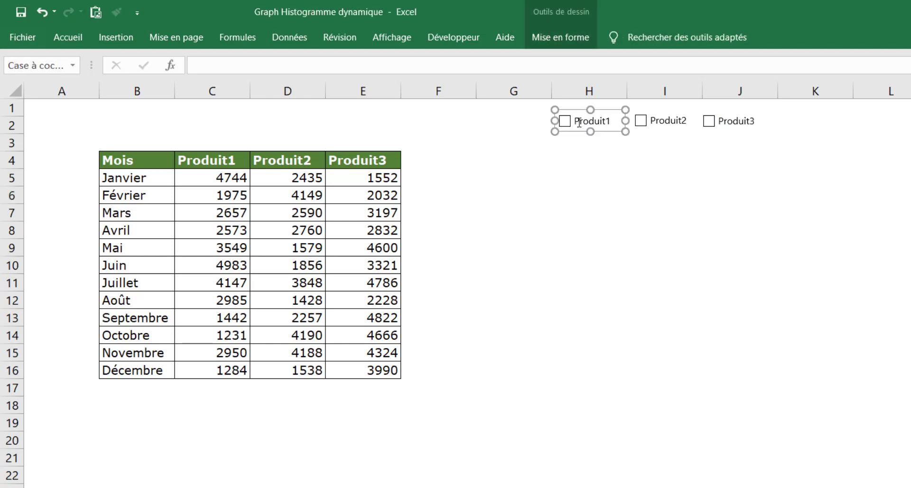
right_click(579, 122)
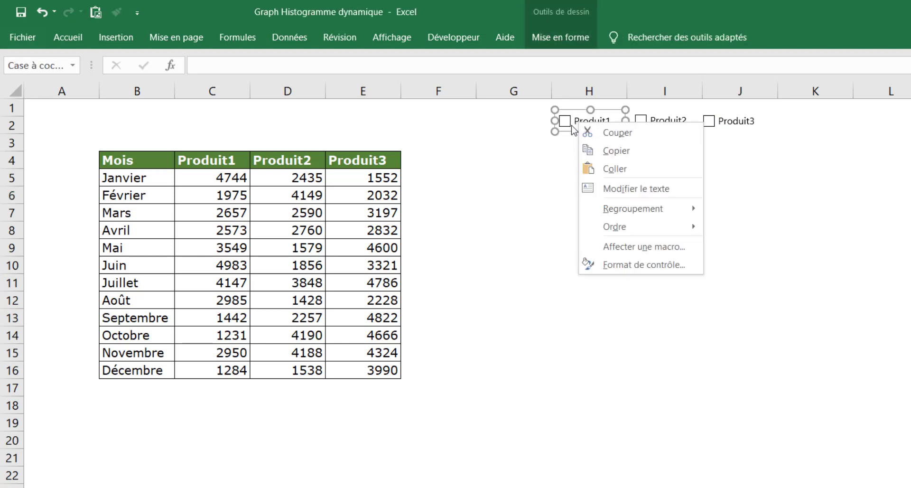
left_click(656, 271)
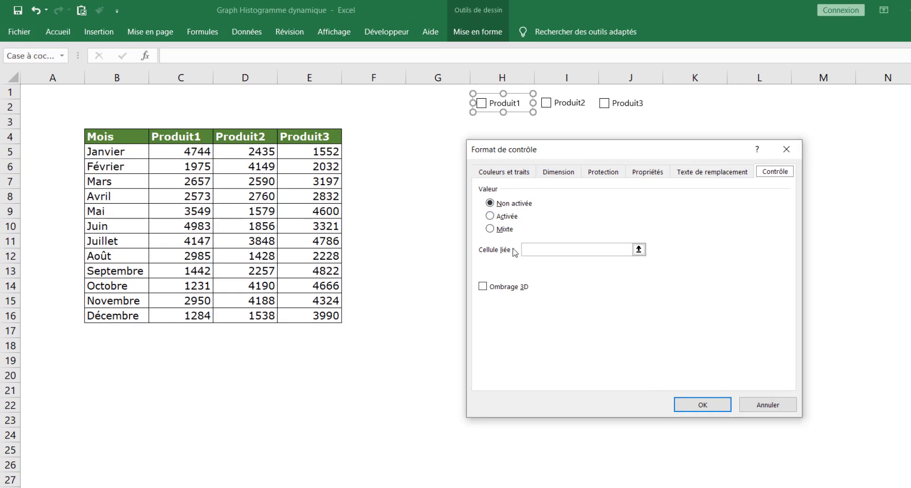
left_click(638, 249)
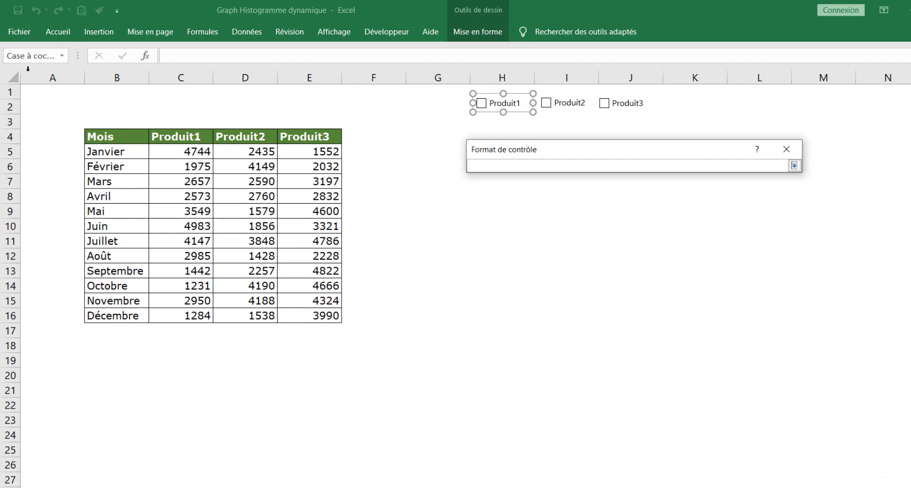
left_click(46, 93)
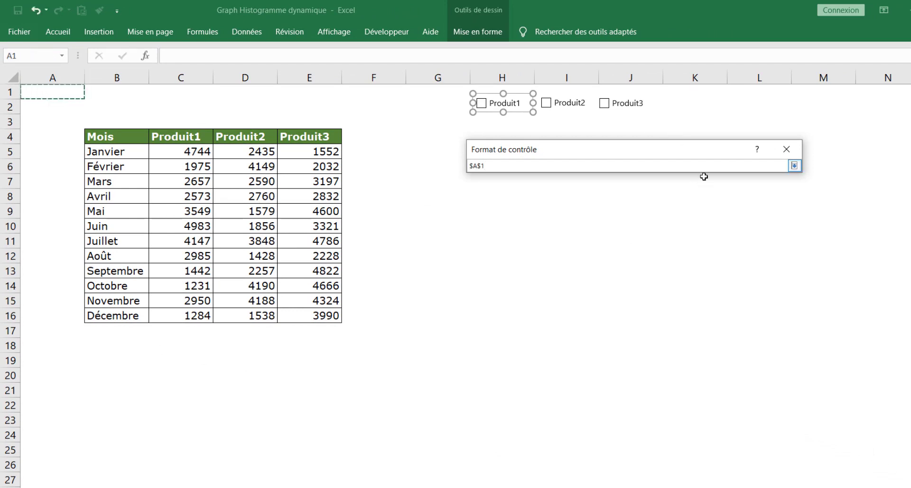
left_click(794, 165)
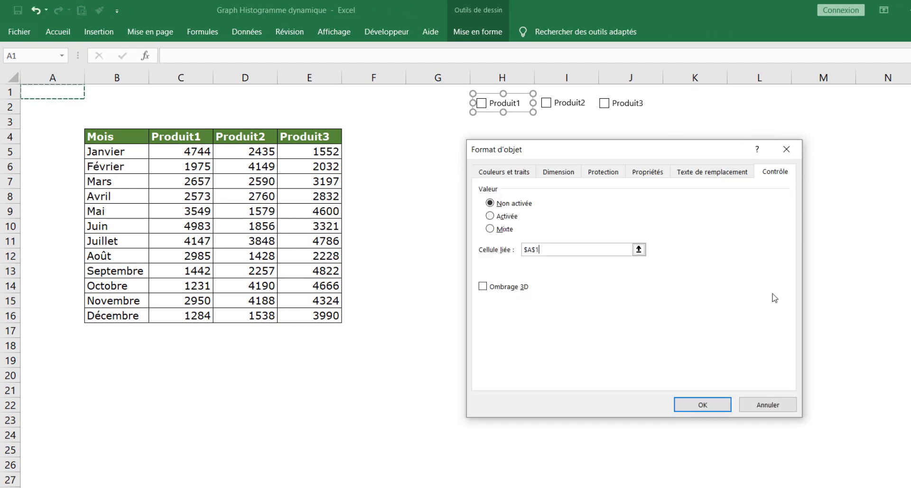
left_click(704, 406)
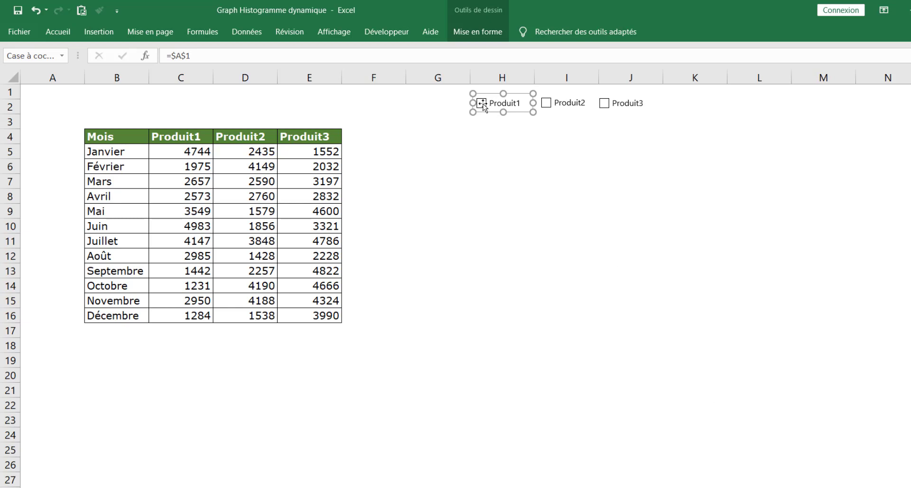
Tick the Produit1 check box and select its linked cell A1
left_click(479, 142)
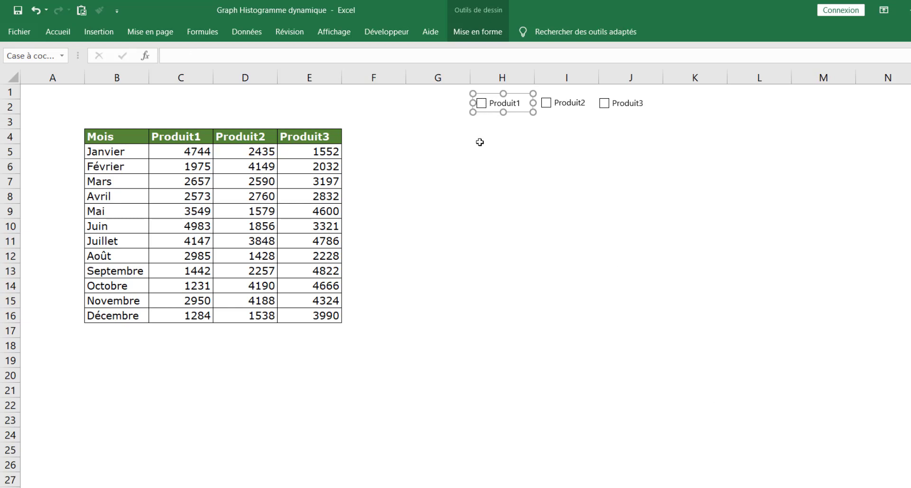
left_click(482, 107)
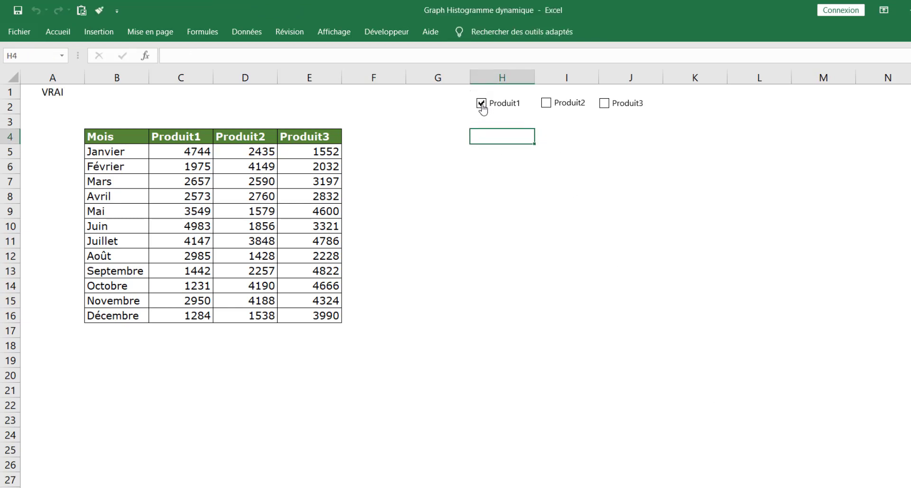
left_click(73, 93)
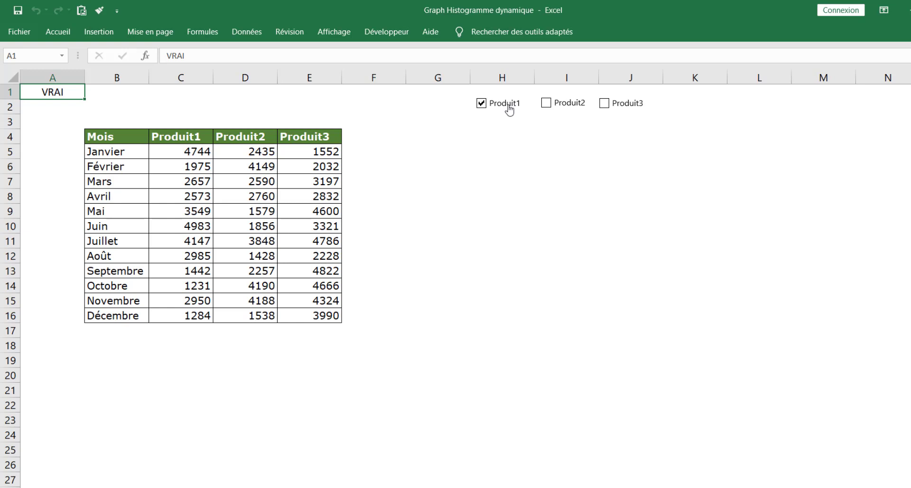
Link the Produit2 check box to cell B1 with the reference =B1 and tick it
left_click(566, 106, "ctrl")
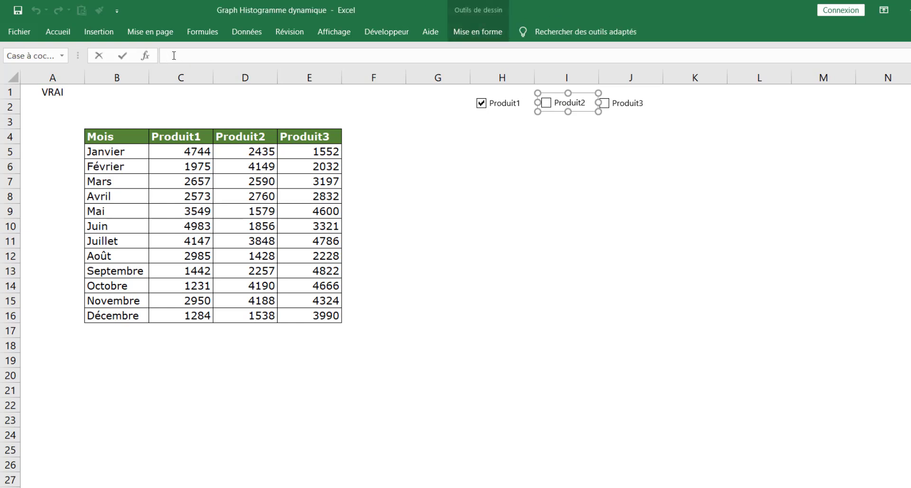
type("B")
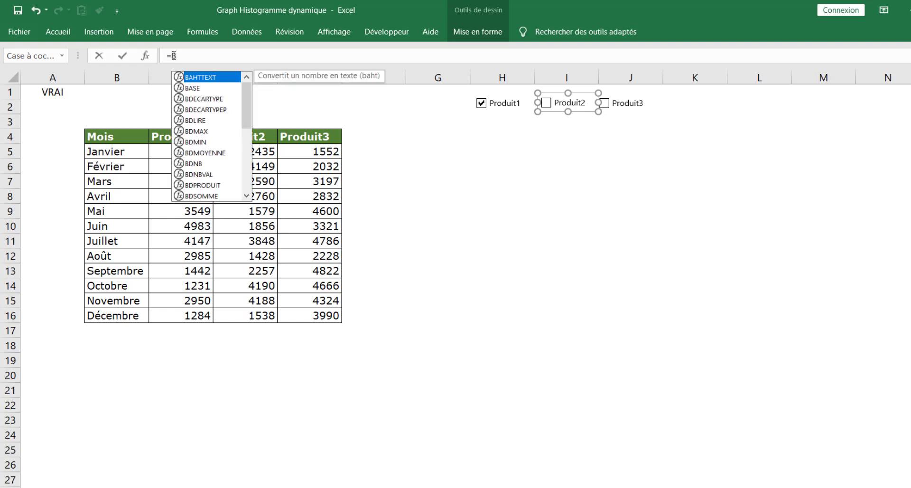
type("1")
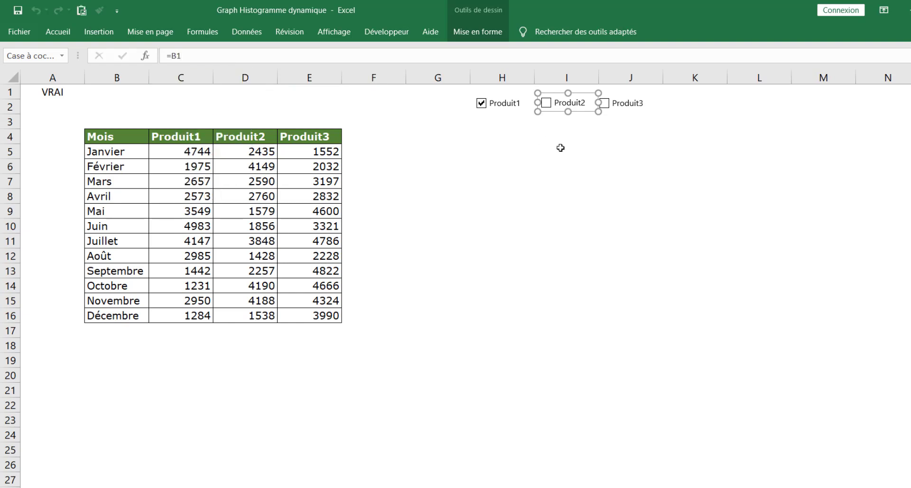
left_click(561, 171)
left_click(546, 103)
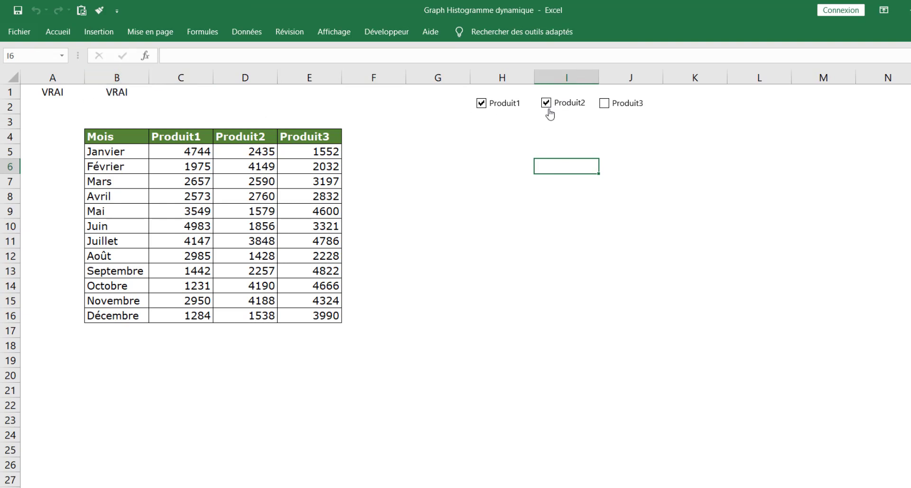
Link the Produit3 check box to cell C1 with the reference =C1
left_click(628, 107, "ctrl")
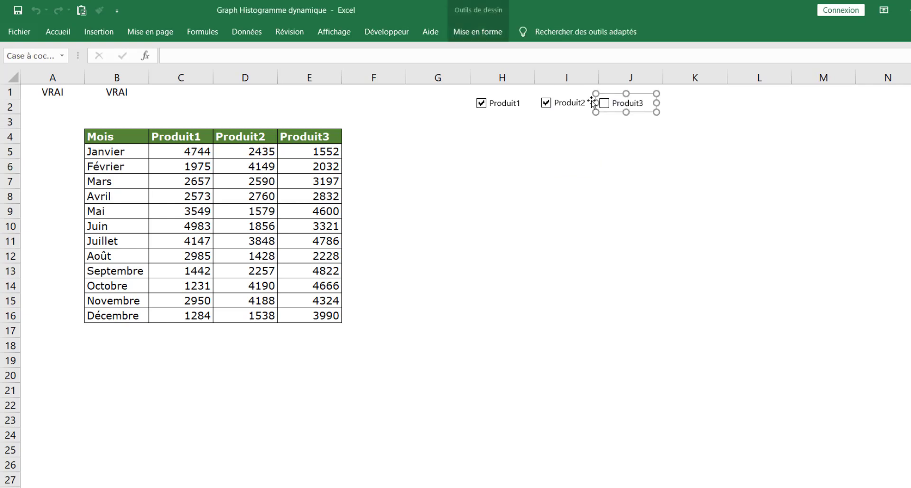
left_click(181, 56)
type("=C")
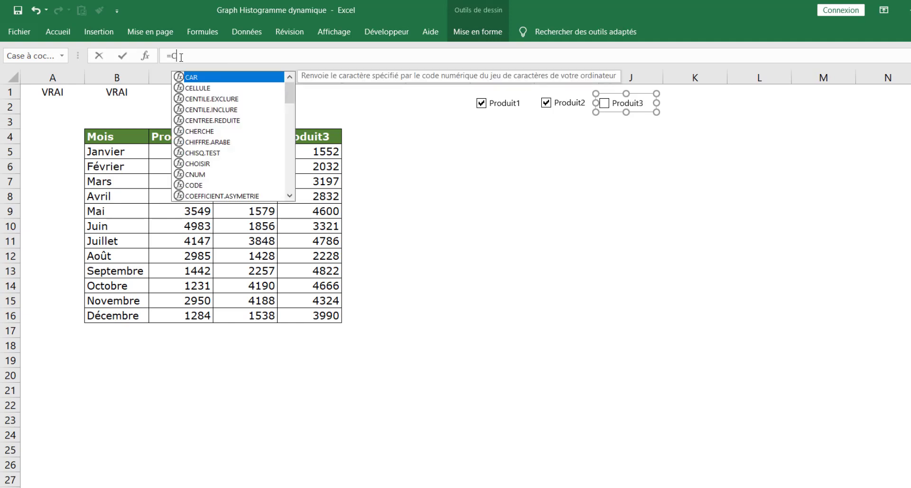
type("1")
key("Return")
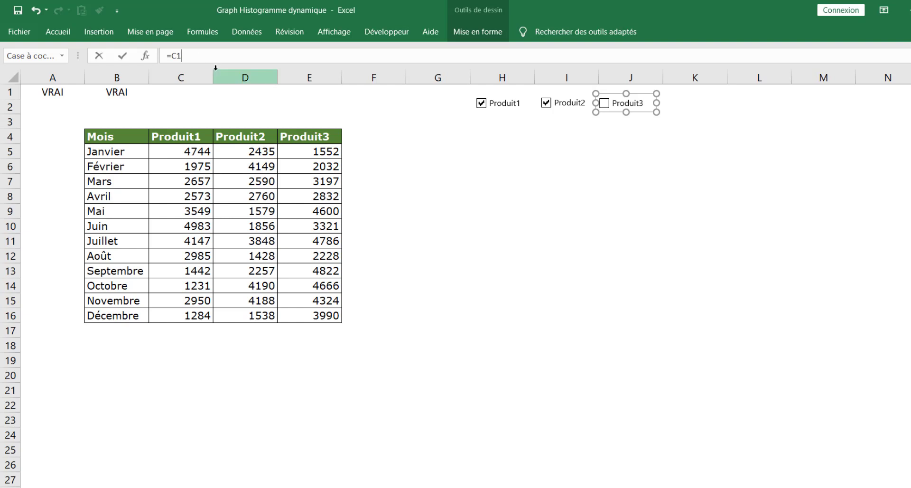
left_click(667, 196)
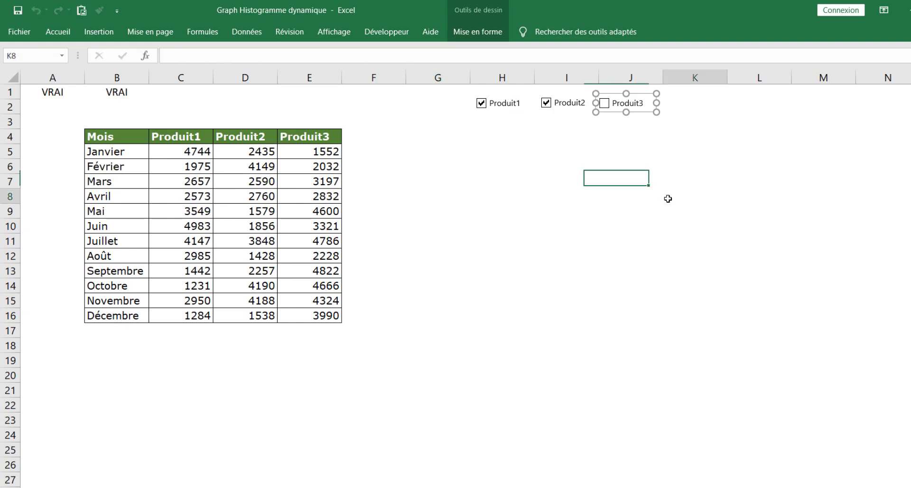
Tick the Produit3 check box and clear the Produit1 check box
left_click(604, 104)
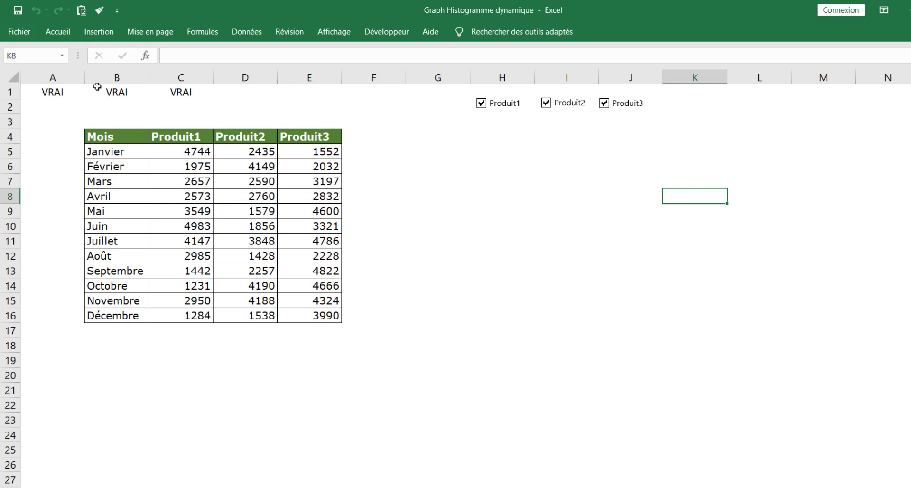
left_click(482, 104)
left_click(459, 146)
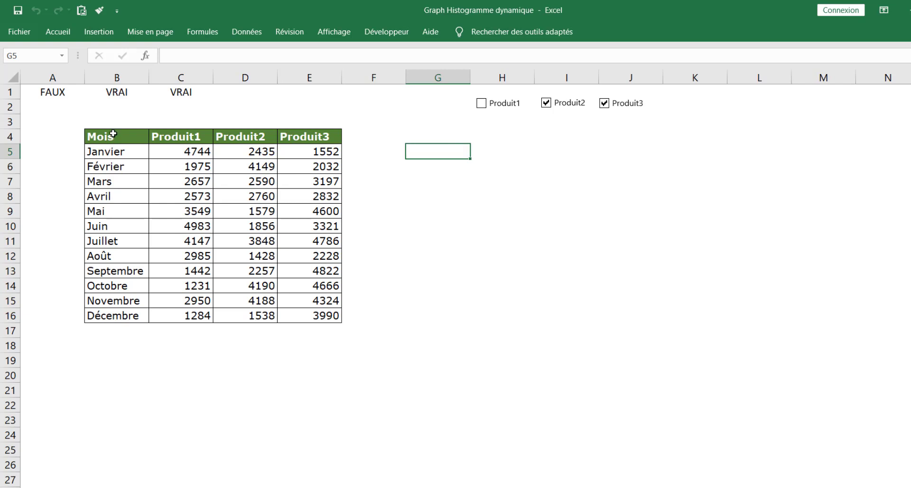
Copy the monthly table B4:E16 to G4 and clear the Mois header in the copy
left_click_drag(114, 135, 319, 318)
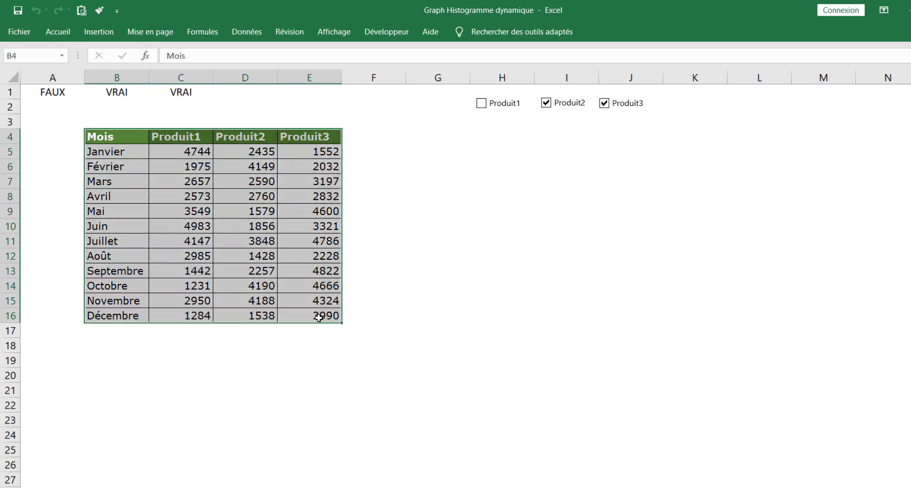
key("ctrl+c")
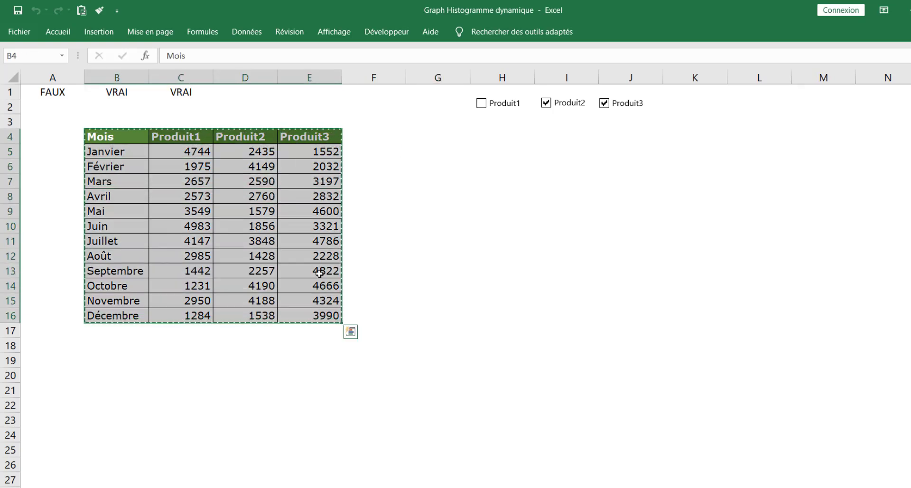
left_click(458, 136)
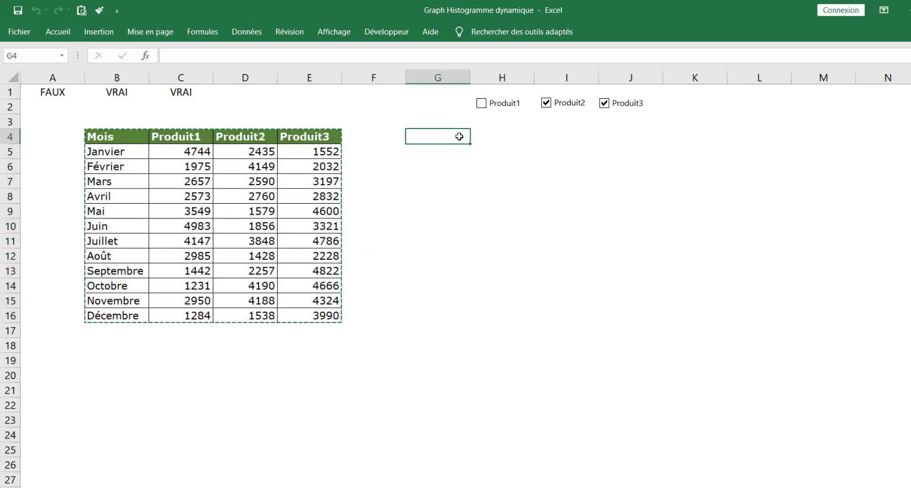
key("ctrl+v")
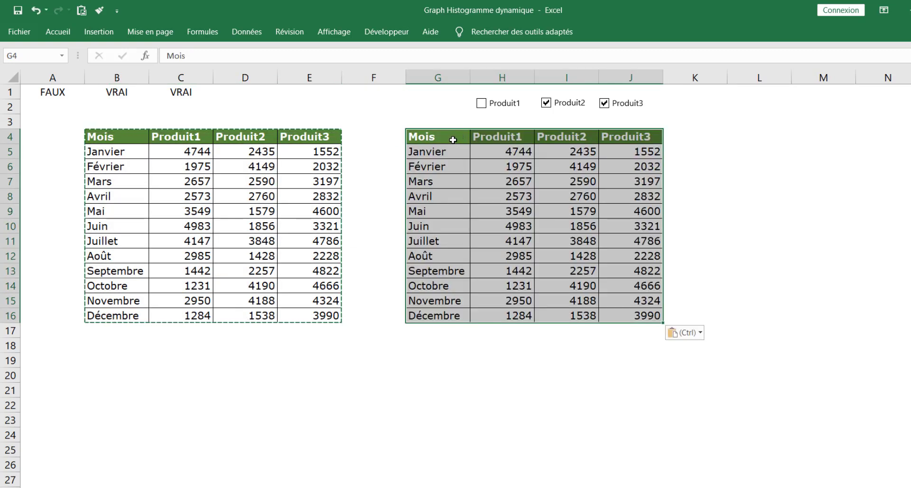
left_click(452, 137)
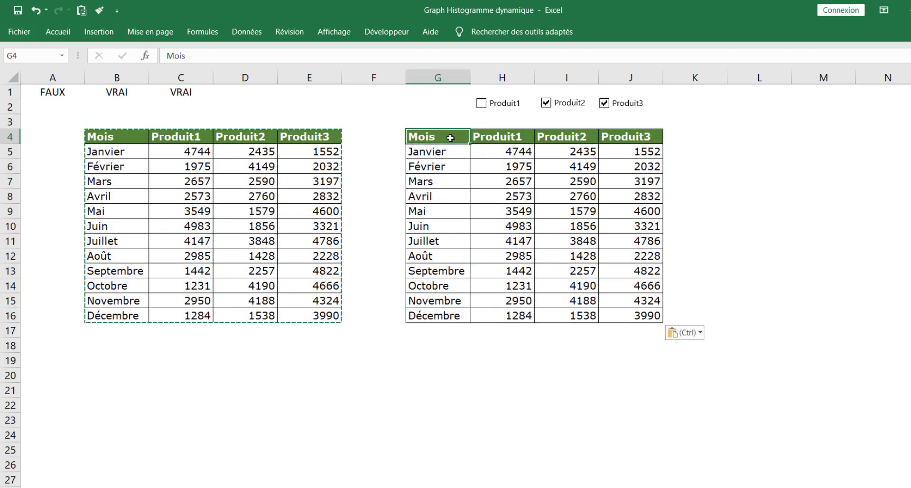
key("Delete")
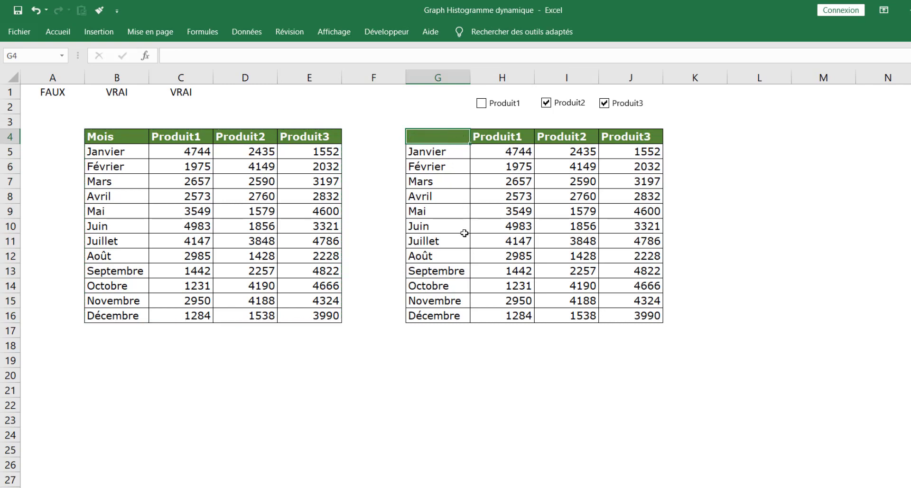
Enter the formula =SI(A$1=VRAI();C5;"") in cell H5 of the copied table
left_click(496, 158)
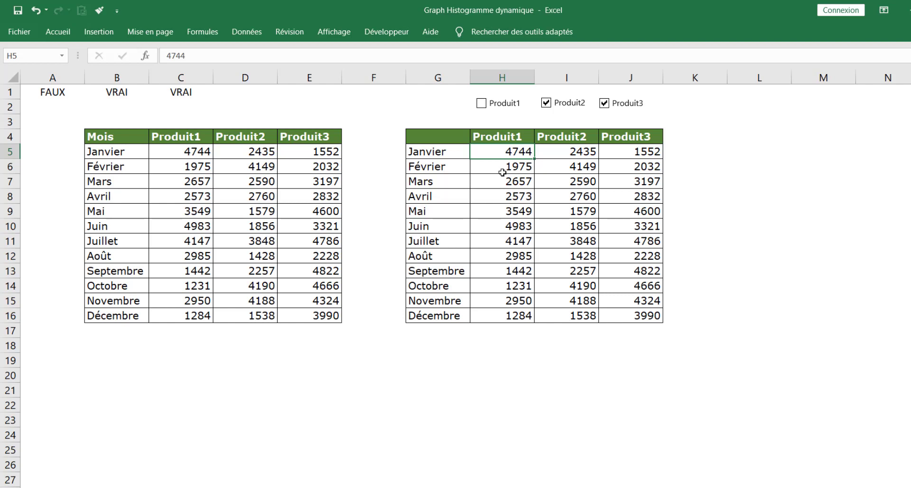
type("=SI(")
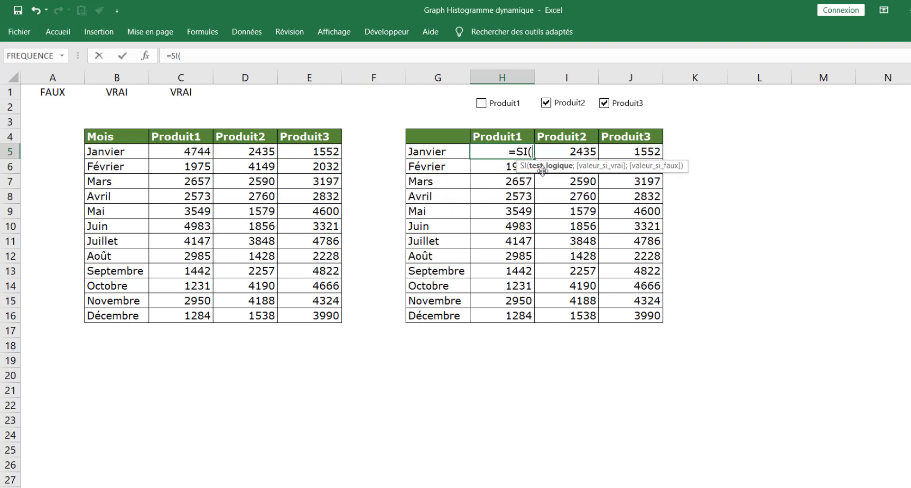
left_click(57, 90)
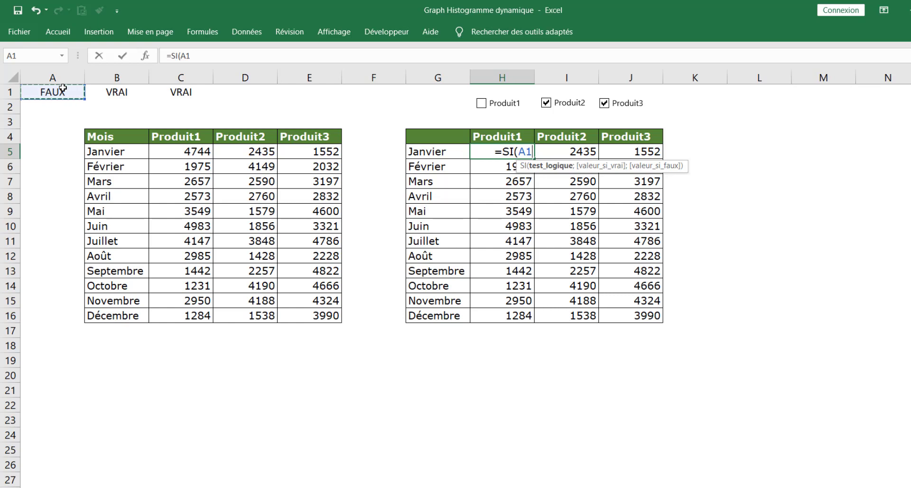
key("F4")
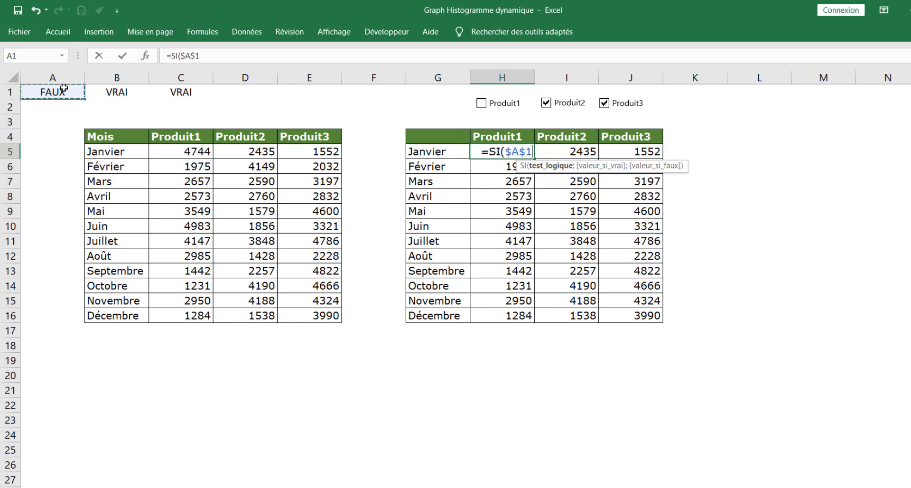
key("F4")
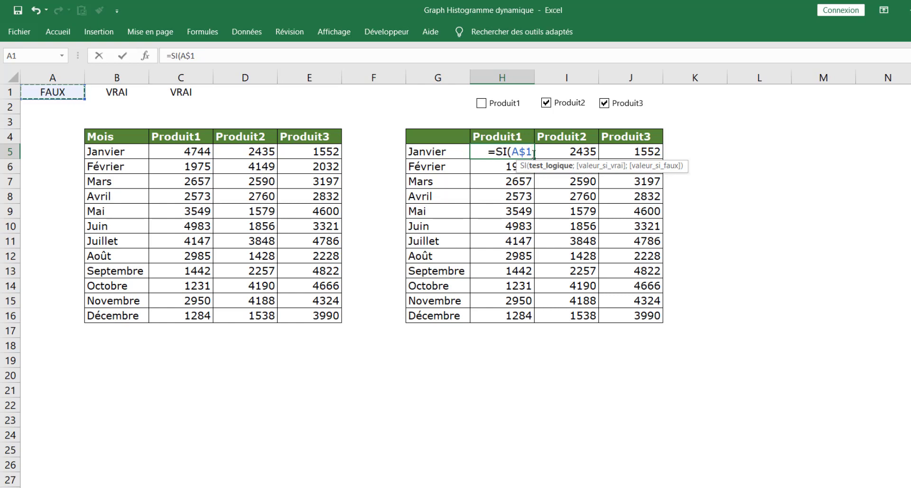
type("=")
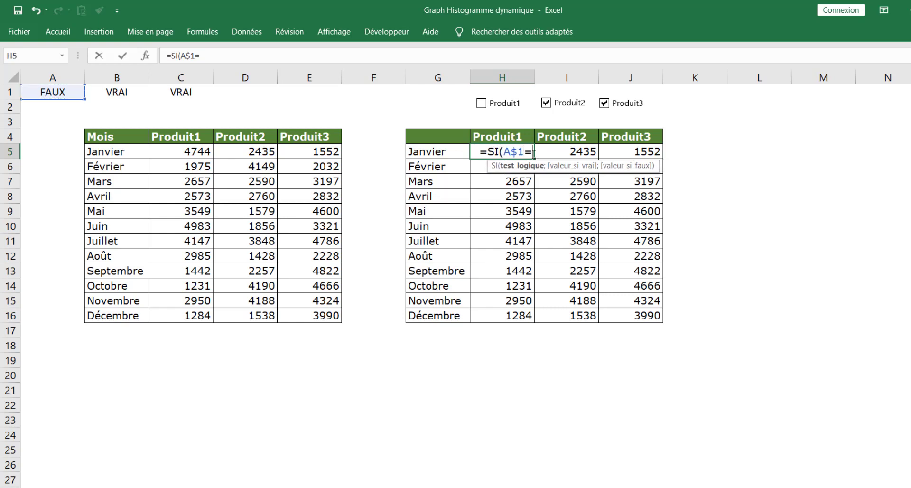
type("vr")
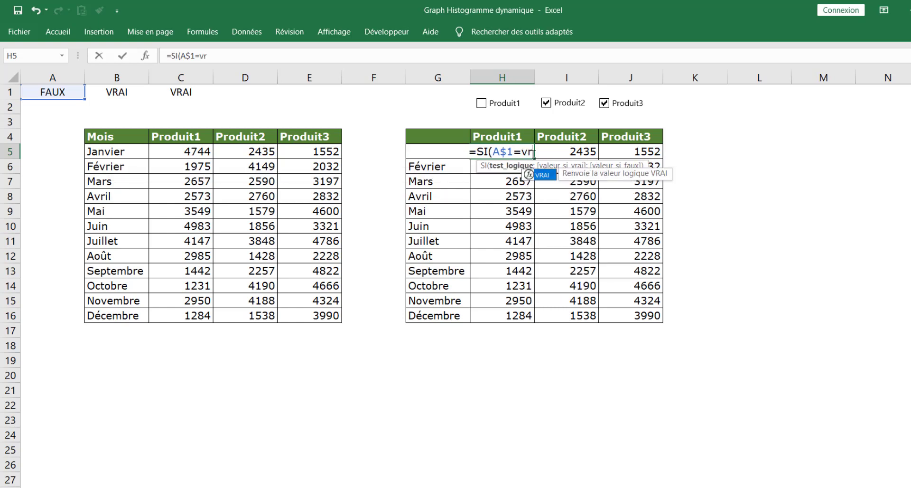
key("Tab")
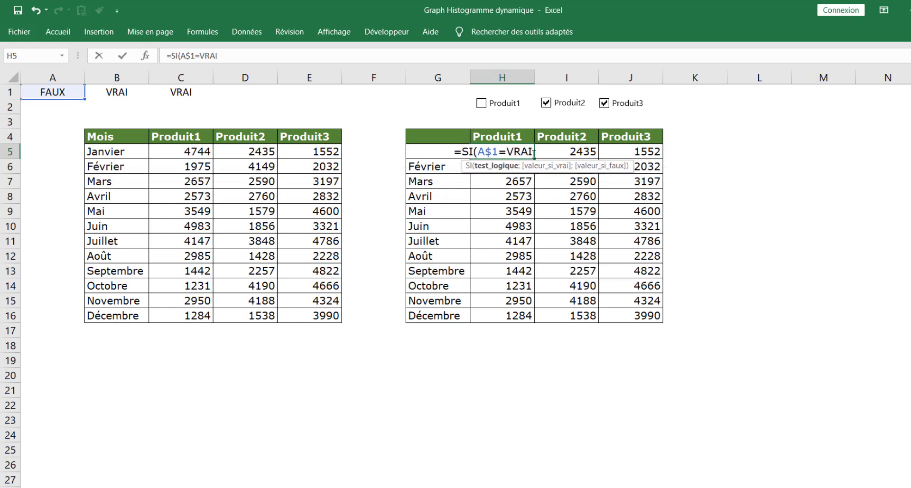
type("()")
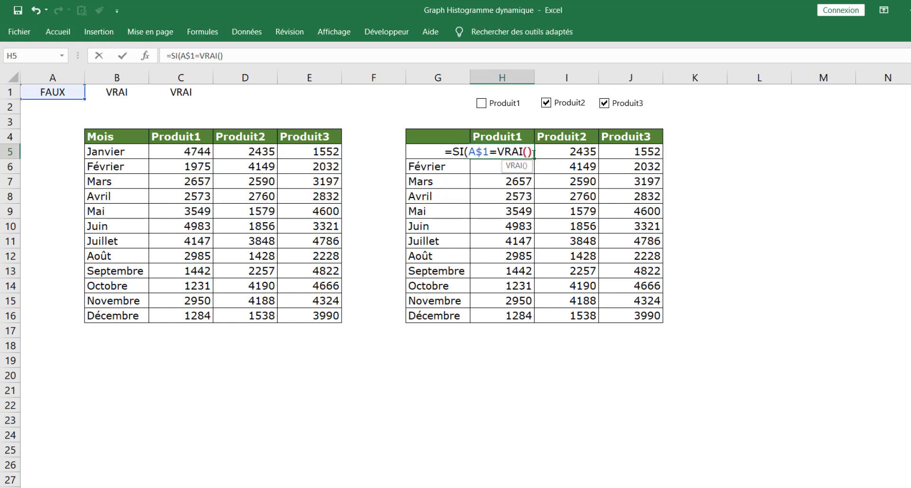
type(";")
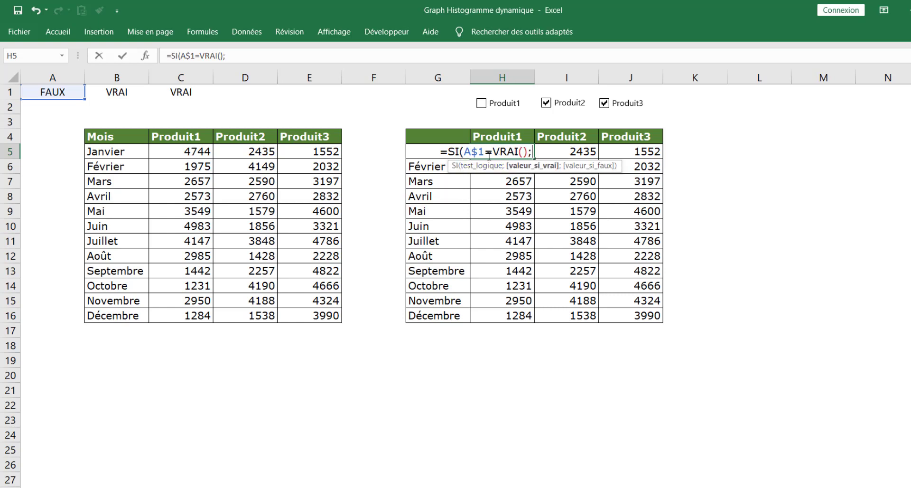
left_click(196, 151)
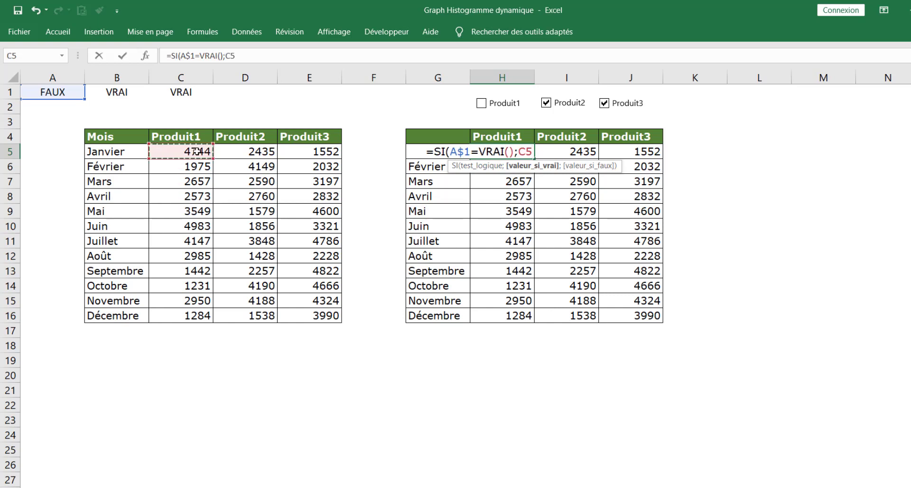
type(";\"\"")
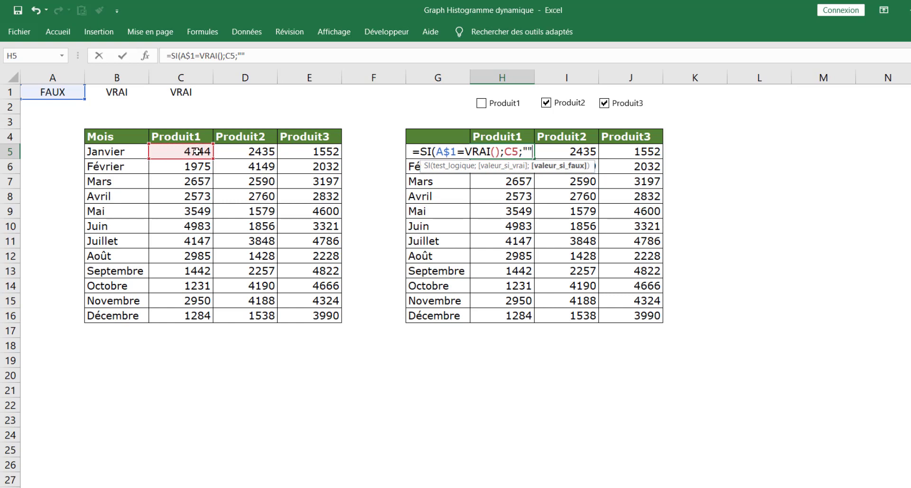
type(")")
key("Return")
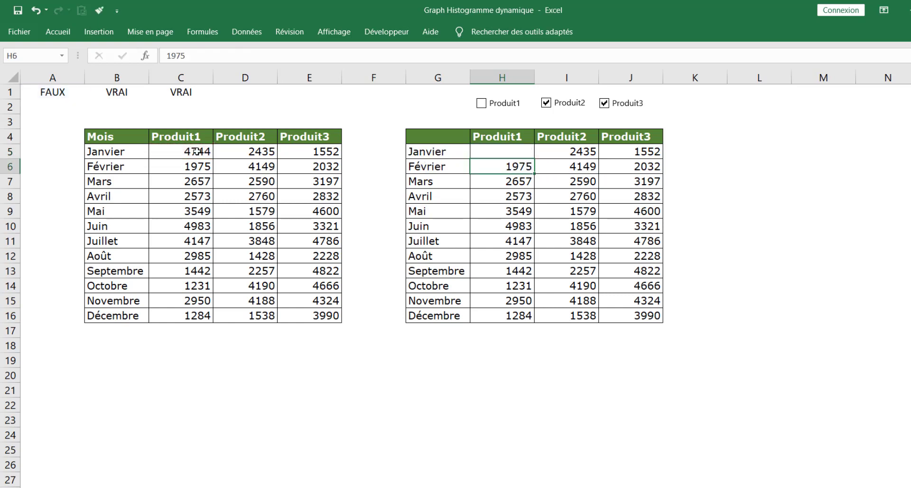
Fill the H5 formula into the whole range H5:J16 of the copied table
left_click_drag(519, 151, 642, 320)
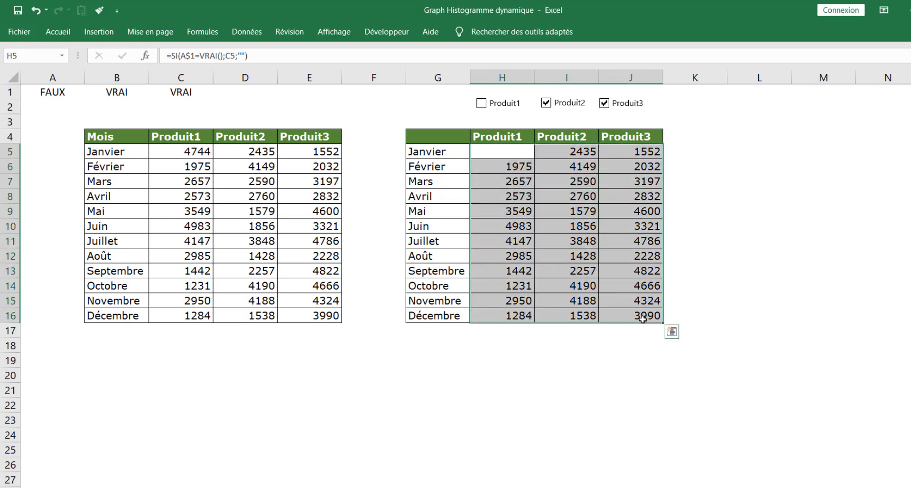
key("F2")
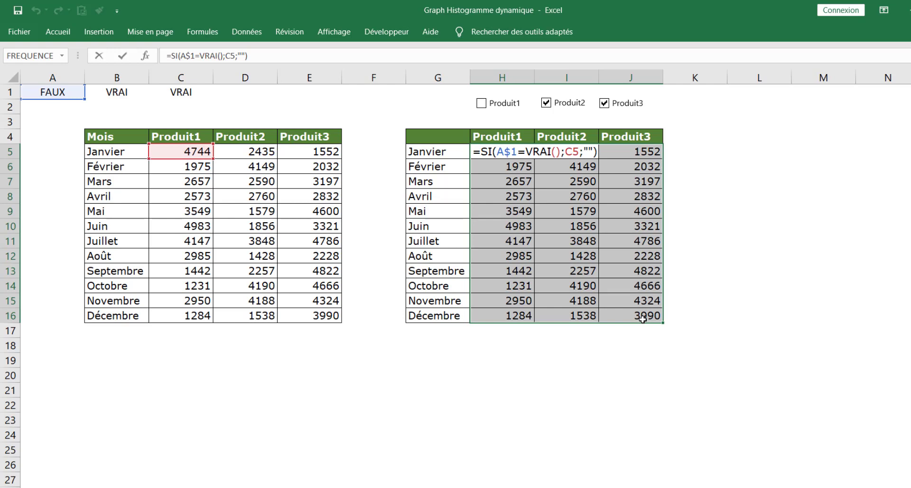
key("ctrl+Return")
left_click(590, 271)
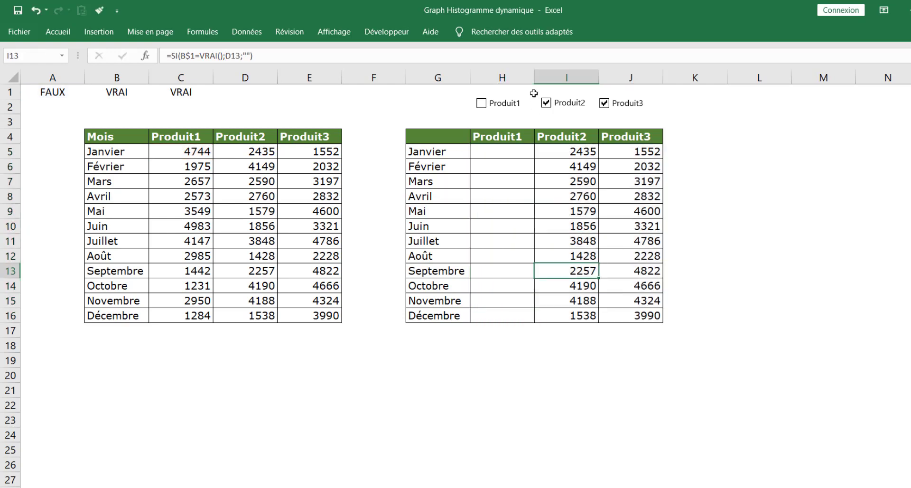
Clear the Produit2 and Produit3 check boxes and tick the Produit1 check box
left_click(547, 105)
left_click(482, 107)
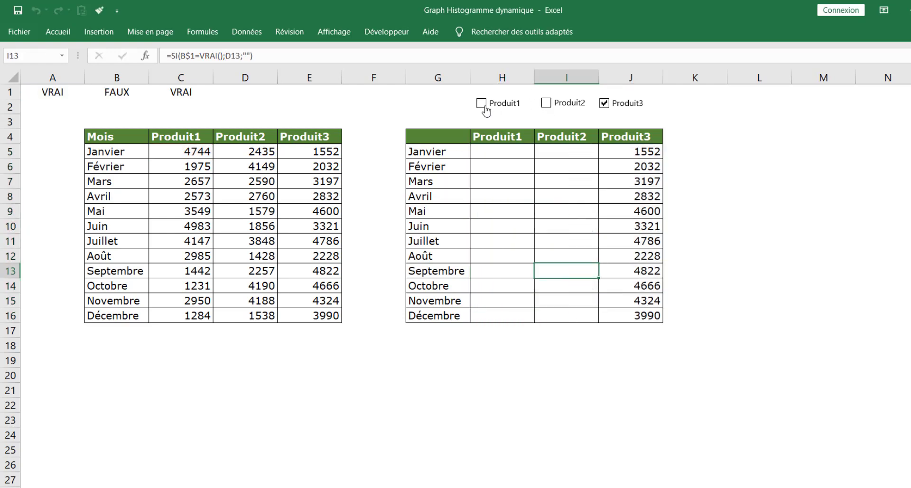
left_click(605, 104)
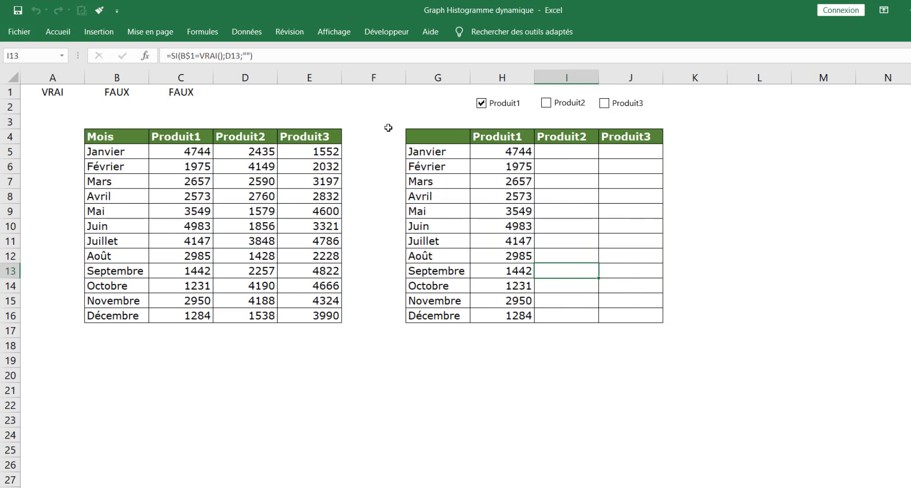
Insert a 2D stacked column chart from the copied table G4:J16
left_click_drag(419, 131, 657, 316)
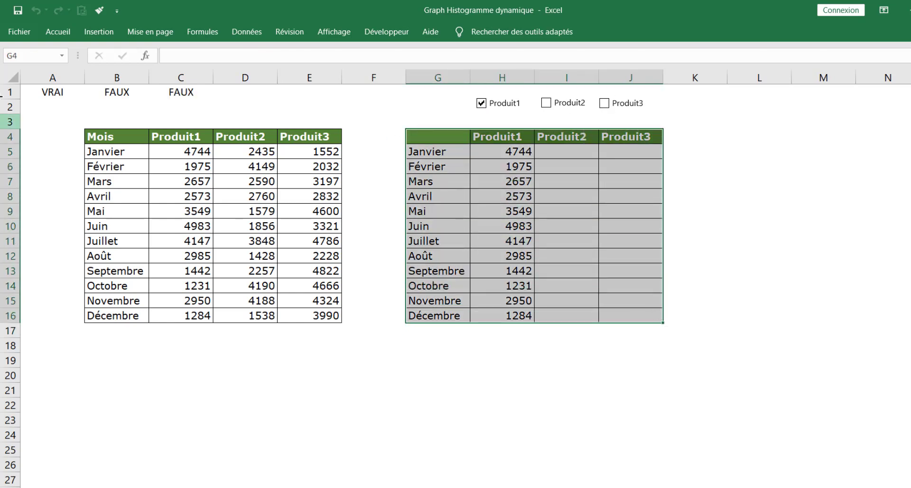
left_click(96, 32)
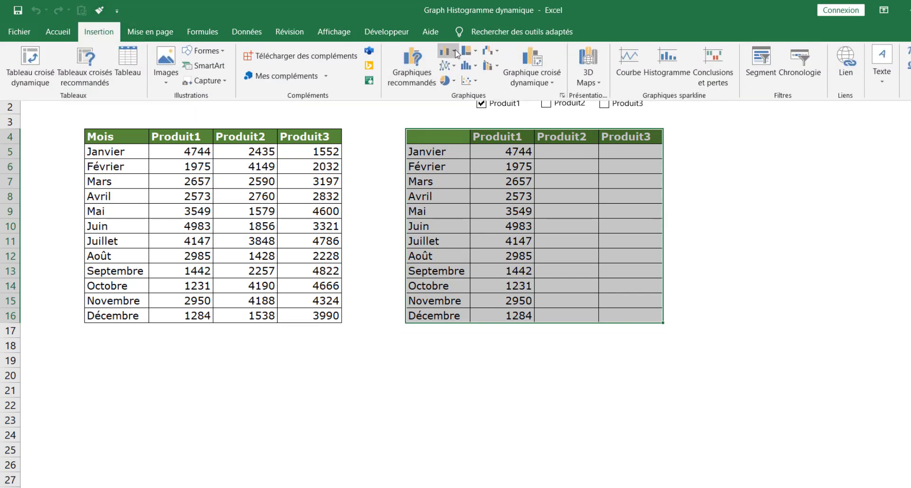
left_click(455, 49)
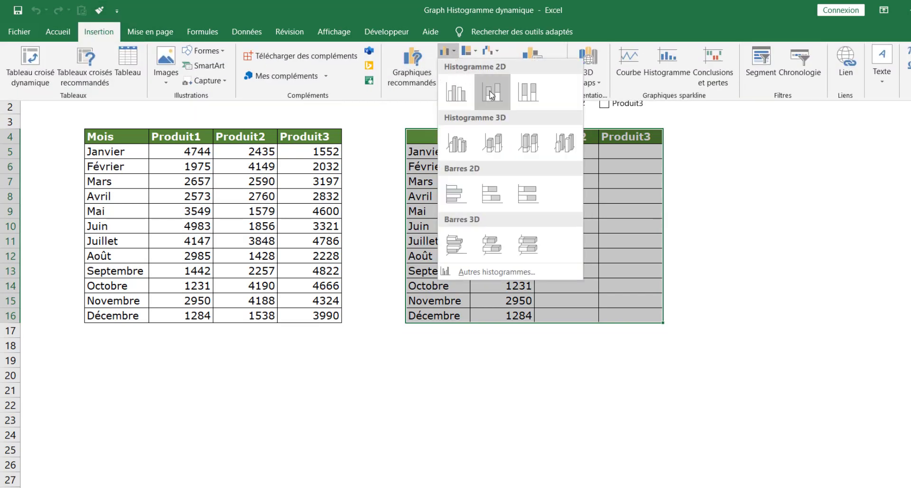
left_click(492, 93)
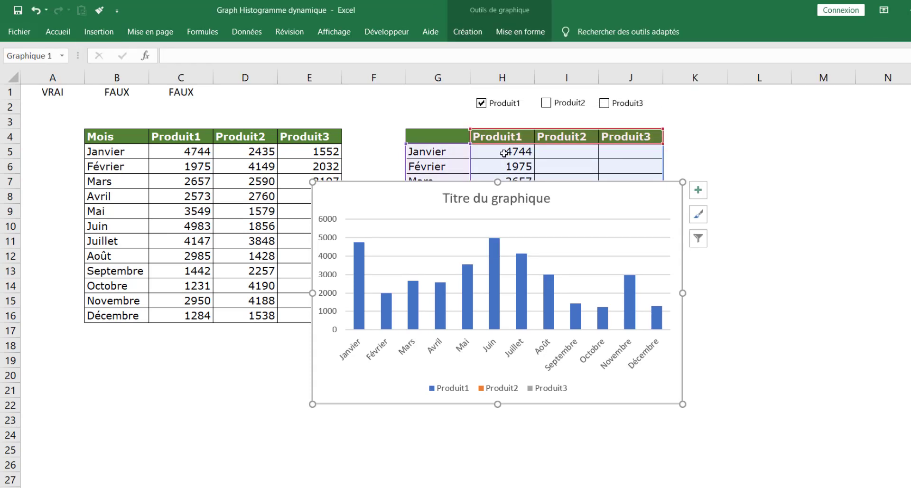
Tick the Produit2 and Produit3 check boxes so all three series are enabled
left_click(558, 105)
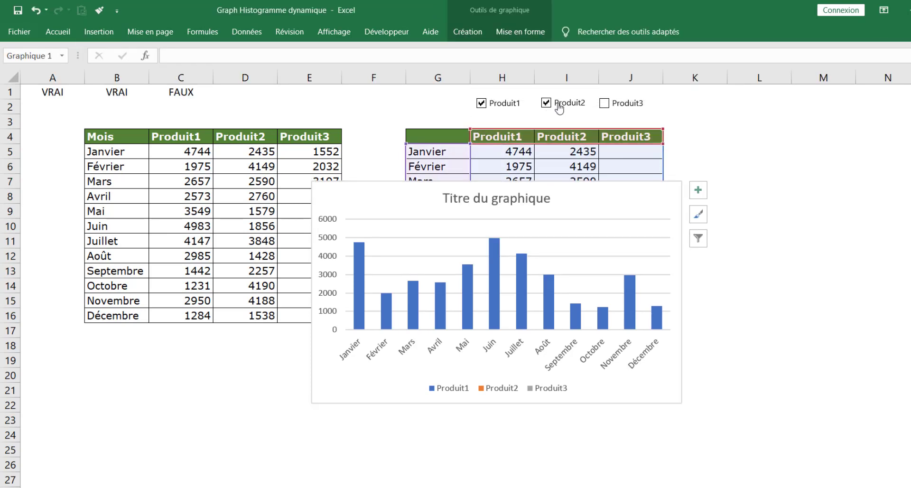
left_click(604, 103)
Move the chart over the copied table, just beneath the check boxes, and delete the chart title
left_click(648, 188)
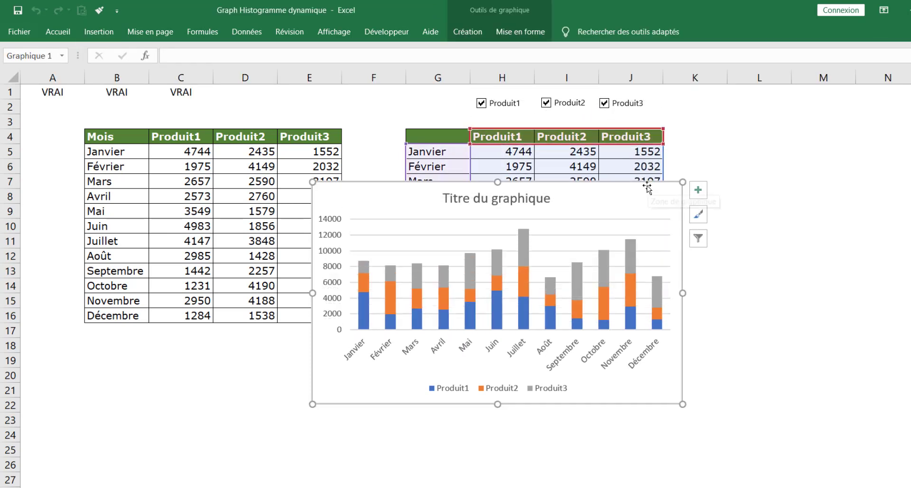
left_click_drag(648, 188, 712, 127)
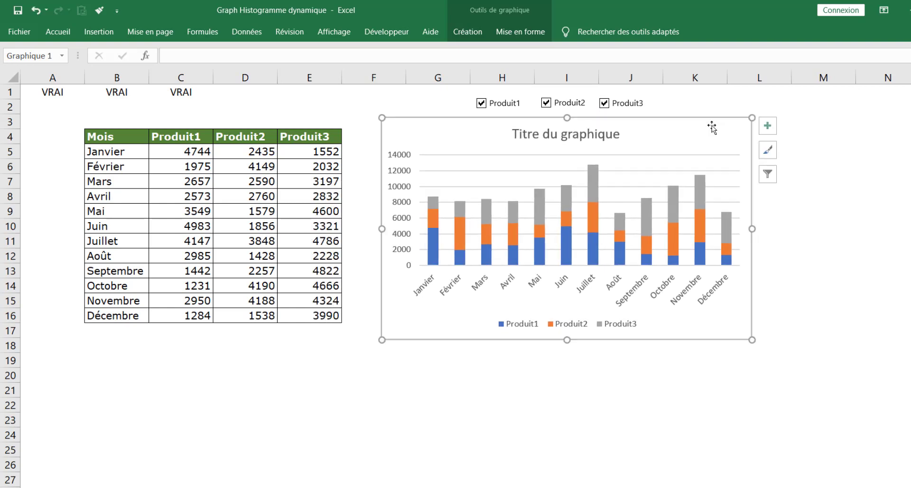
left_click(612, 138)
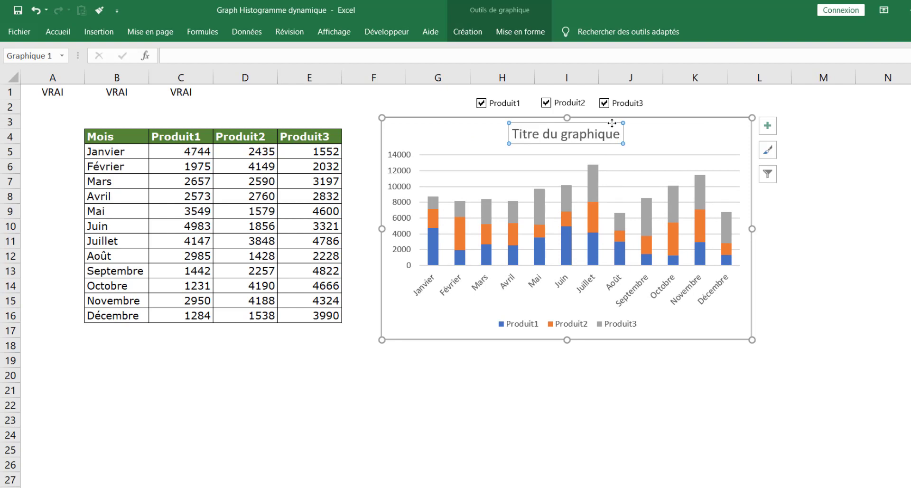
key("Delete")
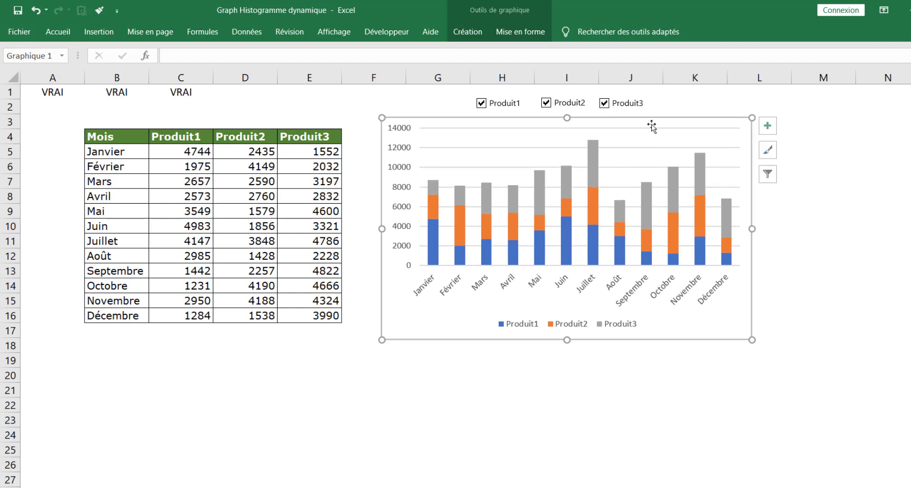
Recolour the chart with the fifth monochrome palette, in steel-blue shades, and move it below the copied table
left_click(467, 32)
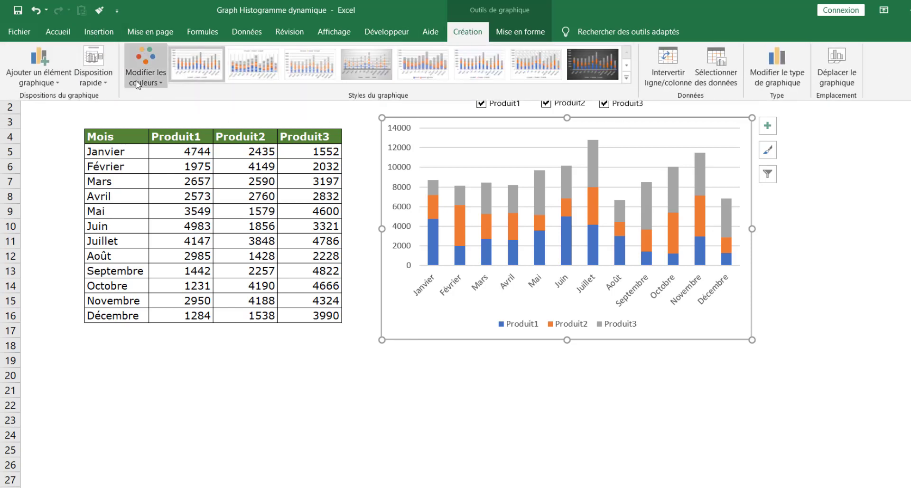
left_click(152, 85)
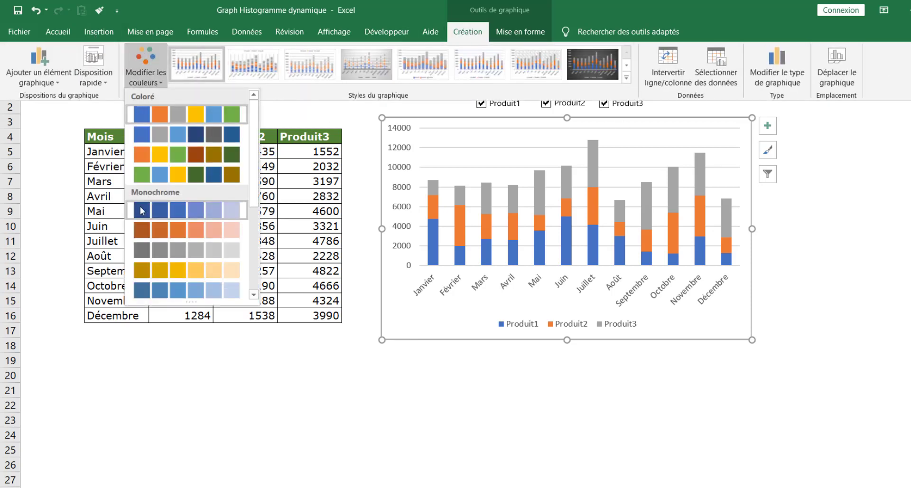
left_click(165, 291)
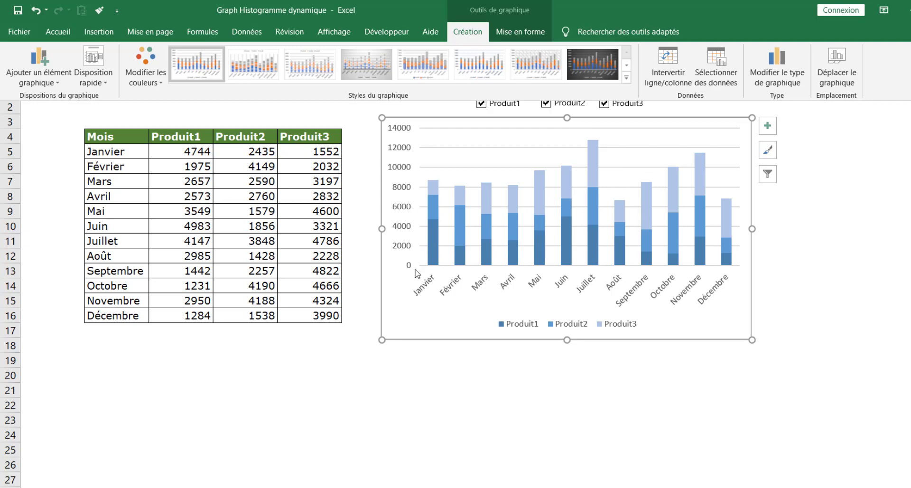
left_click(627, 121)
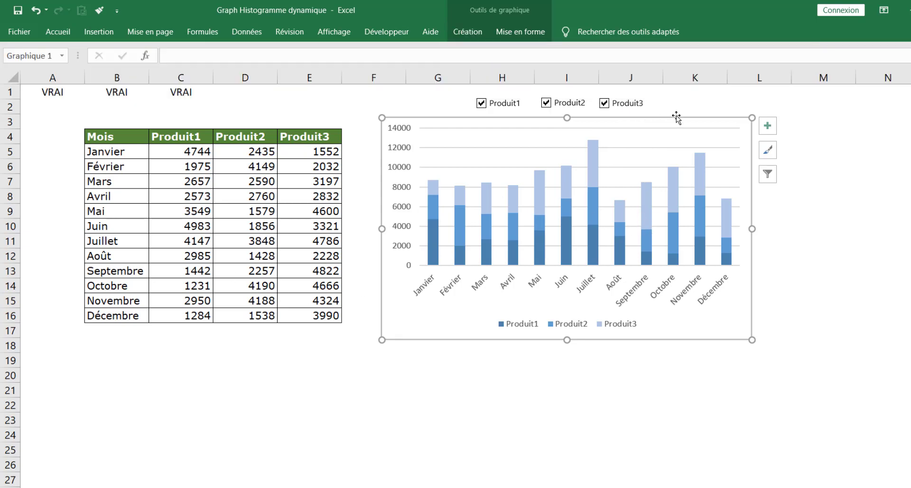
left_click_drag(676, 116, 657, 329)
Shorten the month in G5 to Janv and autofill the abbreviated month names down to G16
left_click(431, 152)
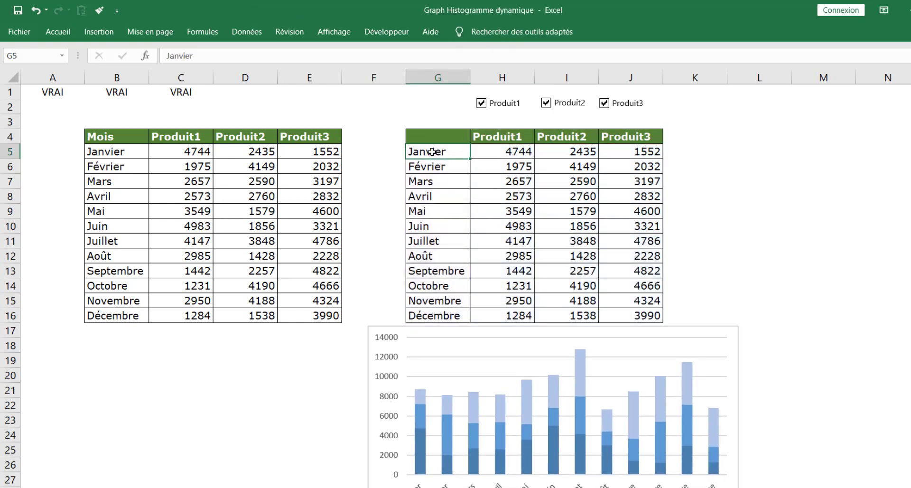
type("J")
key("Return")
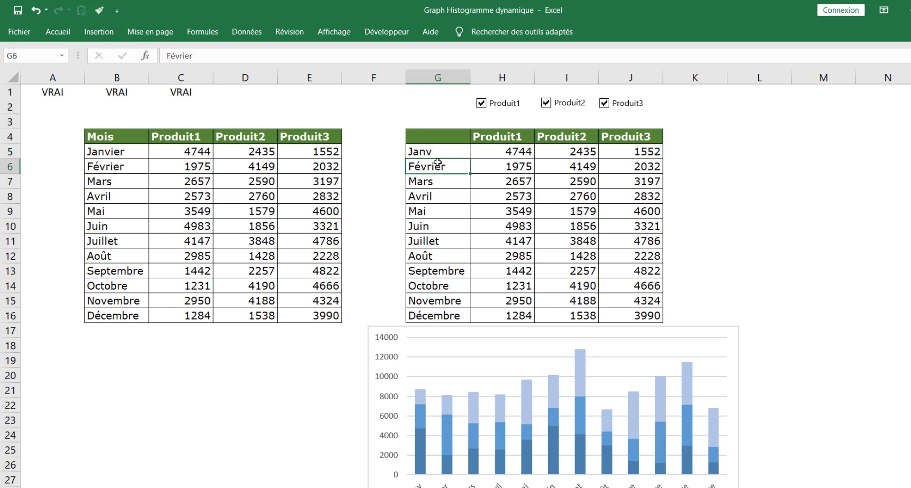
left_click(424, 151)
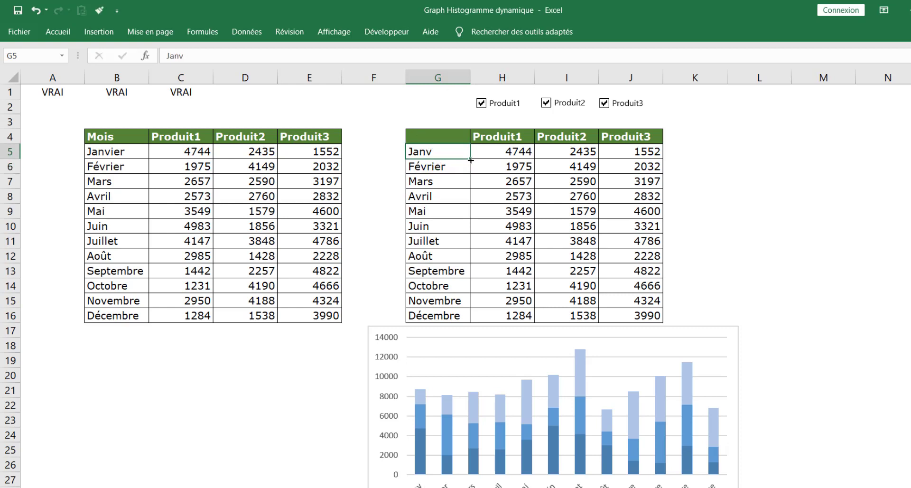
double_click(470, 160)
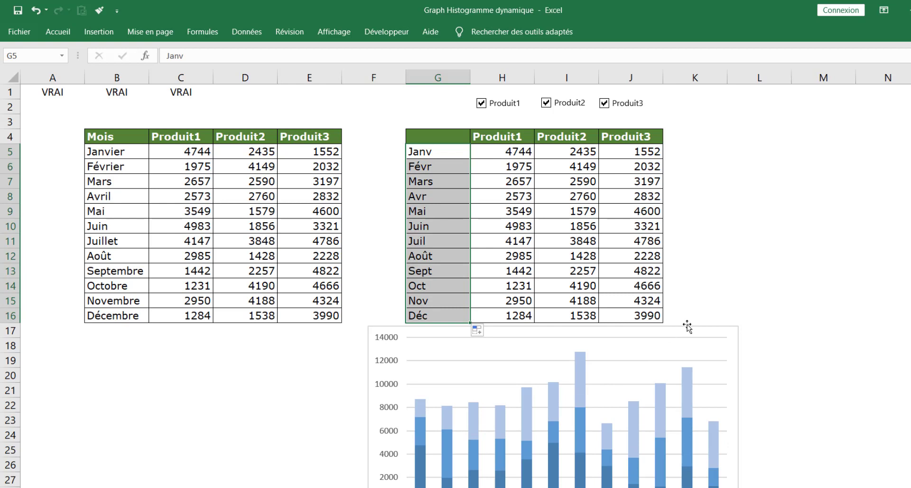
Move the chart over the copied table, just beneath the check boxes, and widen it slightly so it covers the table
left_click_drag(688, 326, 683, 113)
left_click_drag(733, 225, 759, 225)
left_click(428, 171)
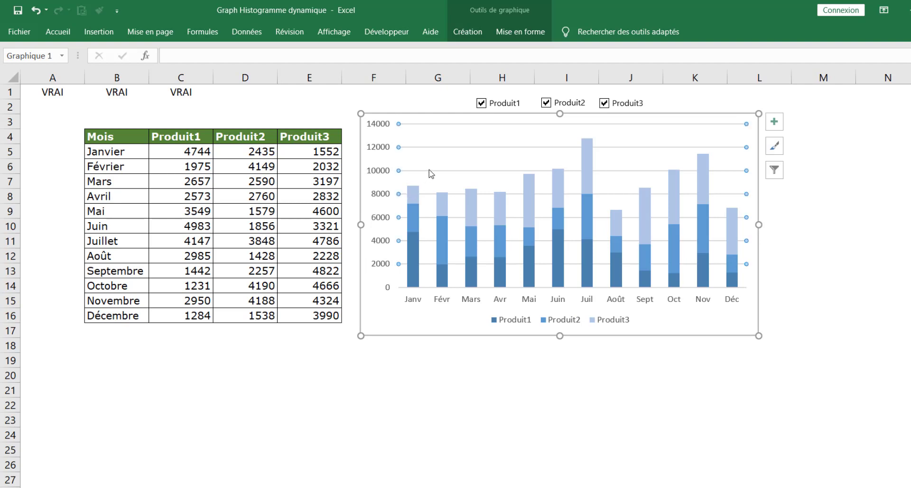
Untick the Produit2 and Produit3 check boxes so the chart plots only Produit1
left_click(547, 103)
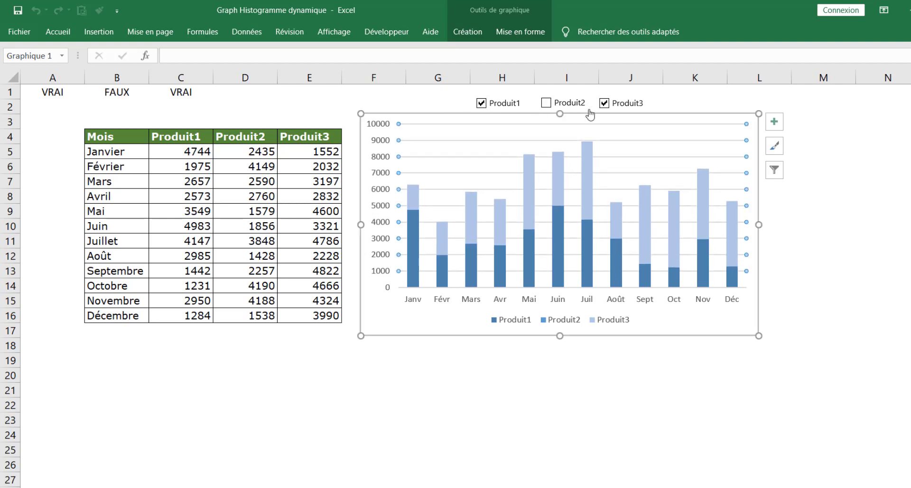
left_click(604, 103)
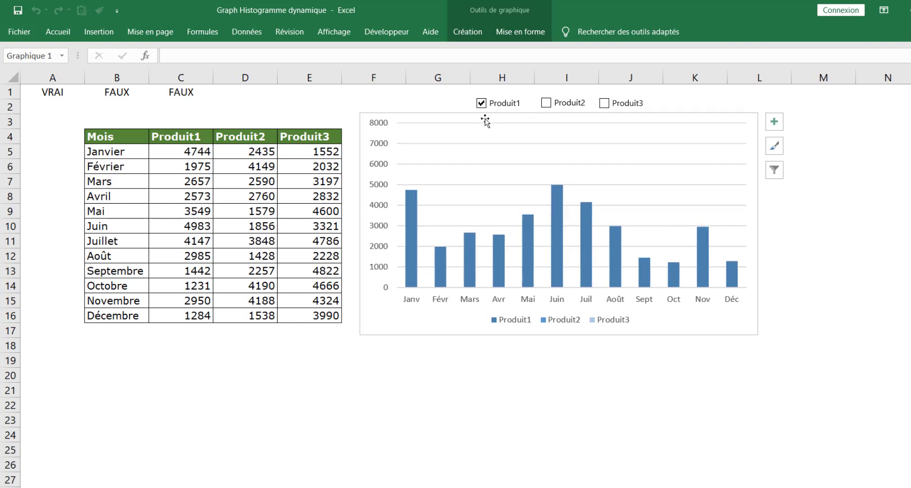
left_click(896, 180)
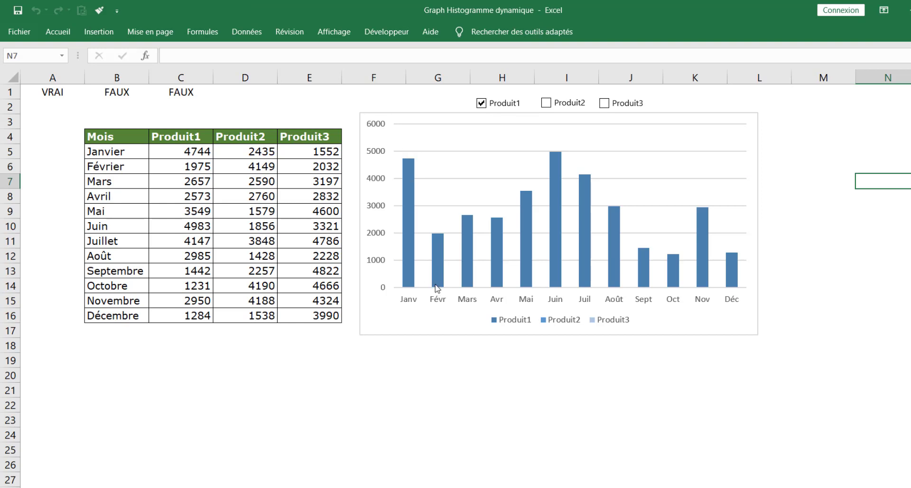
Reduce the gap width of the Produit1 column series to 80 % to thicken the columns
left_click(408, 270)
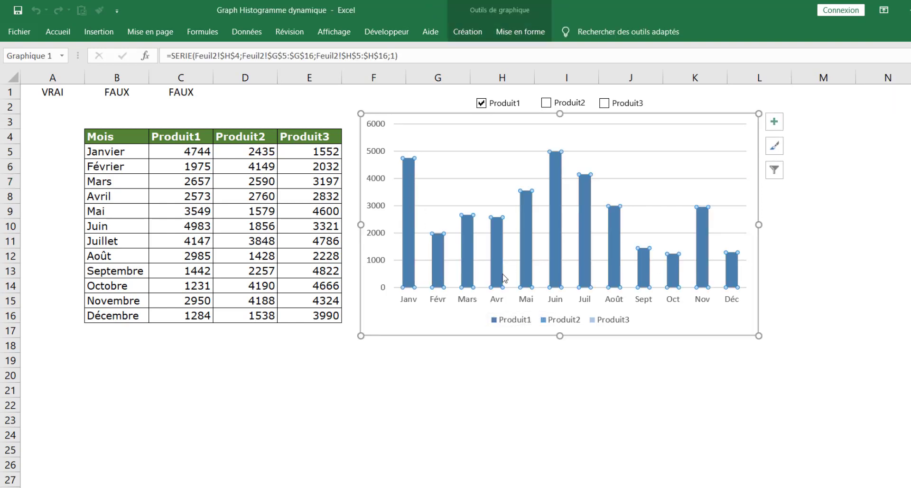
mouse_move(499, 248)
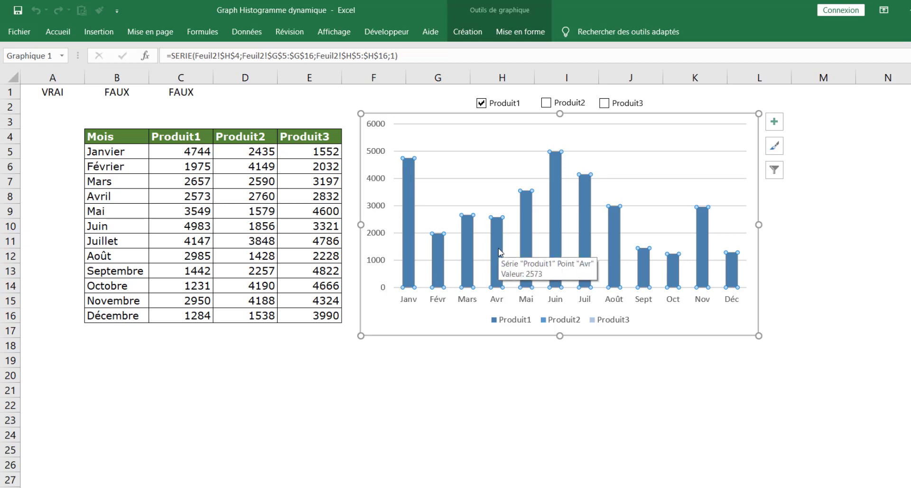
key("ctrl+1")
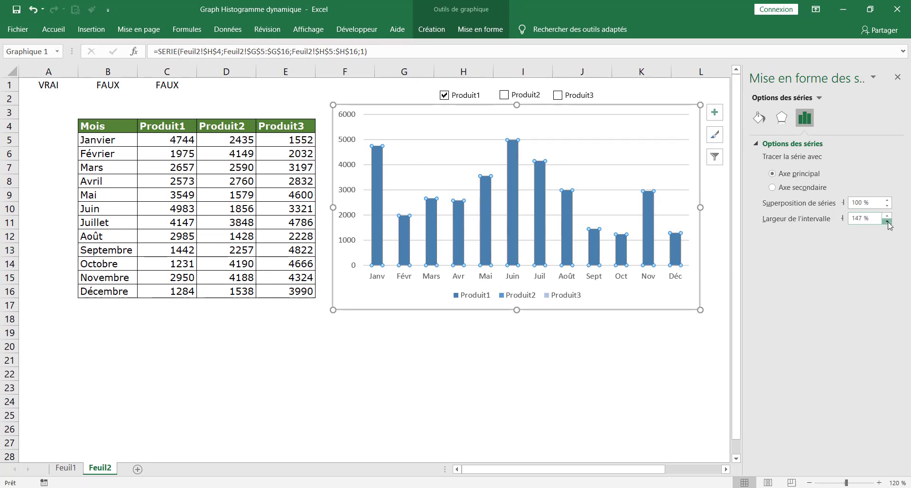
left_click_drag(889, 225, 889, 225)
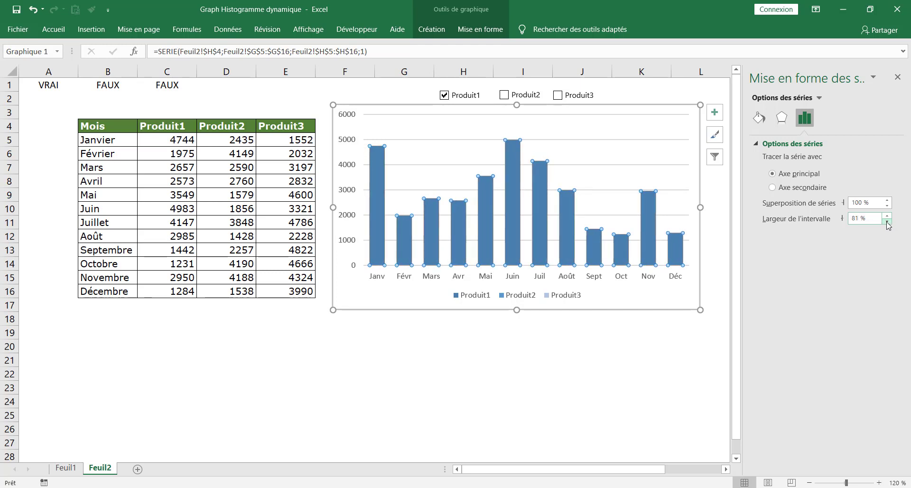
left_click(470, 404)
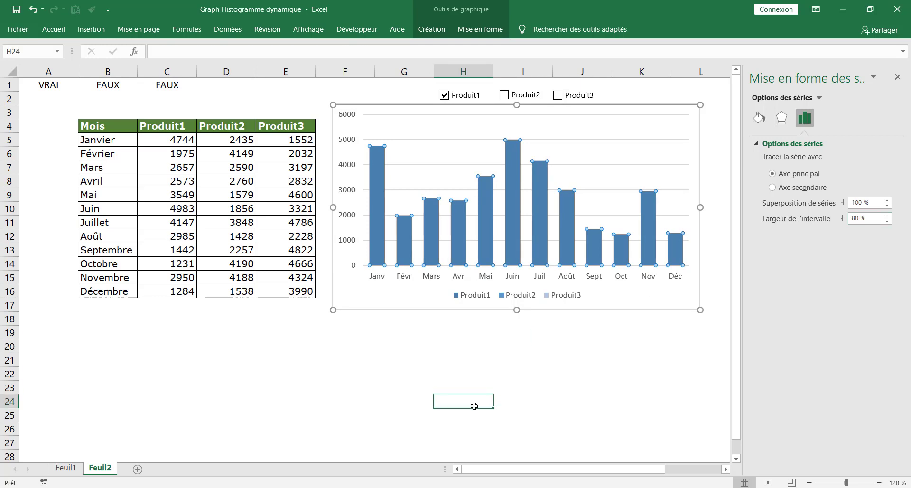
Tick Produit2 and Produit3 again so all three series are stacked, and close the formatting pane
left_click(506, 96)
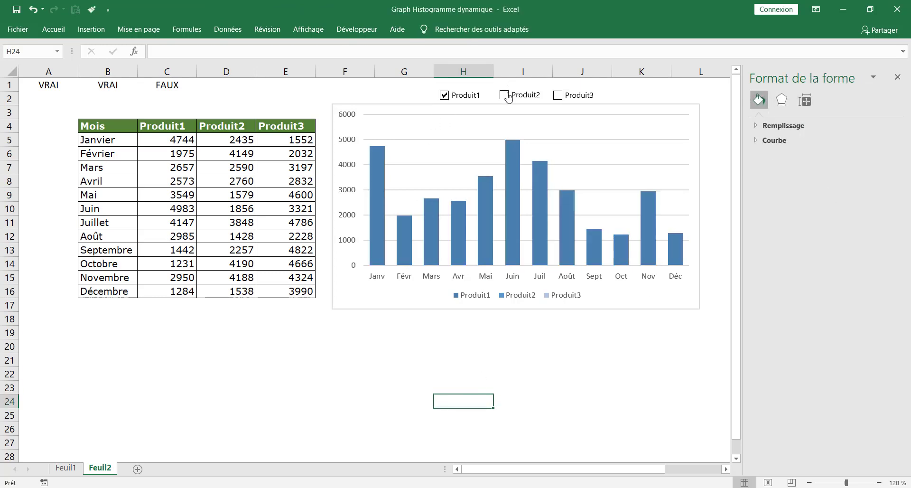
left_click(557, 96)
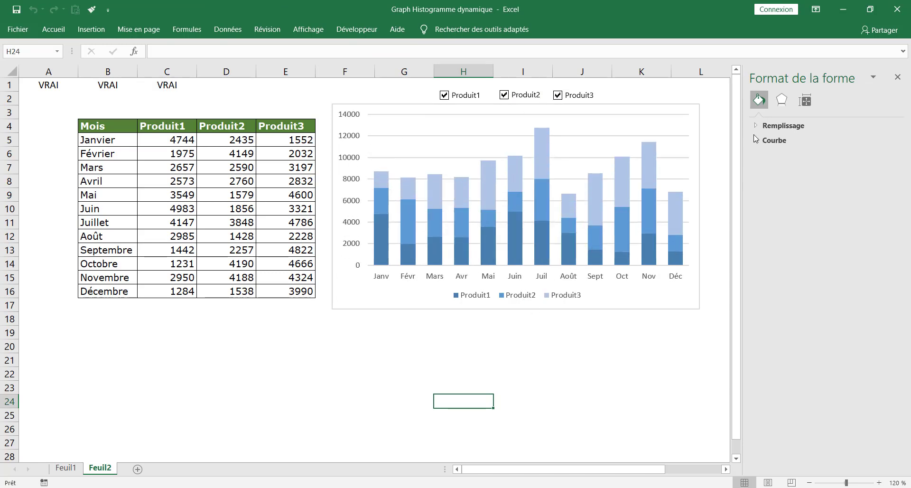
left_click(898, 77)
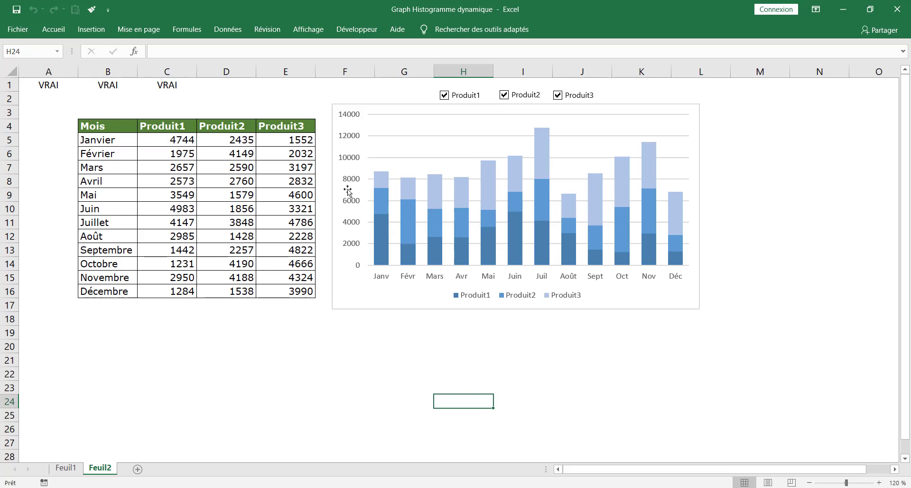
Hide row 1, which holds the check boxes' linked cells A1, B1 and C1
left_click(39, 85)
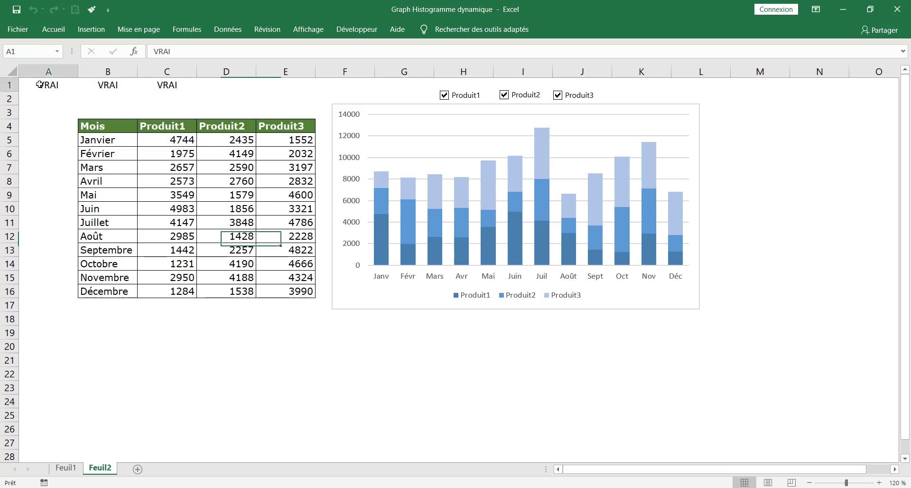
left_click(98, 87)
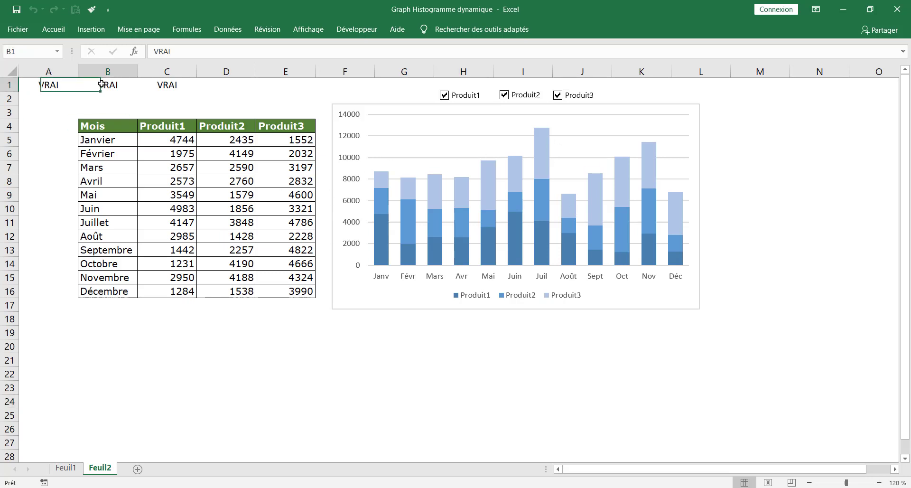
left_click(157, 87)
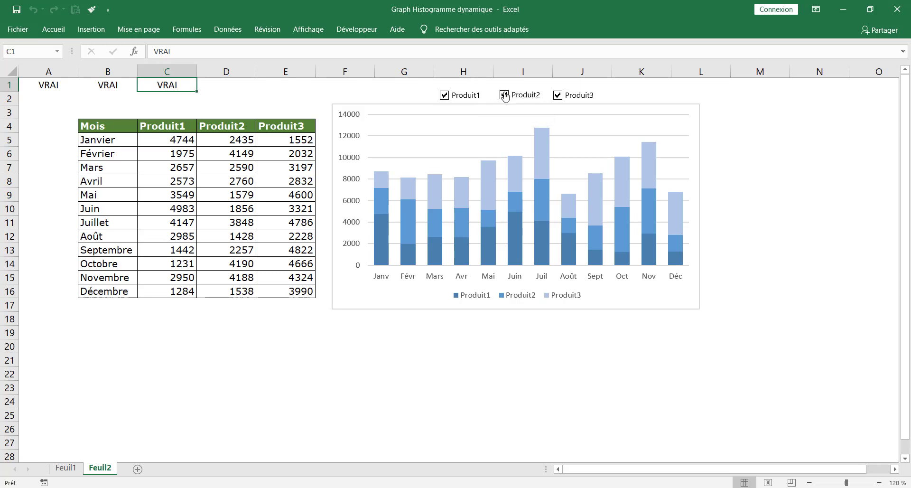
left_click(9, 85)
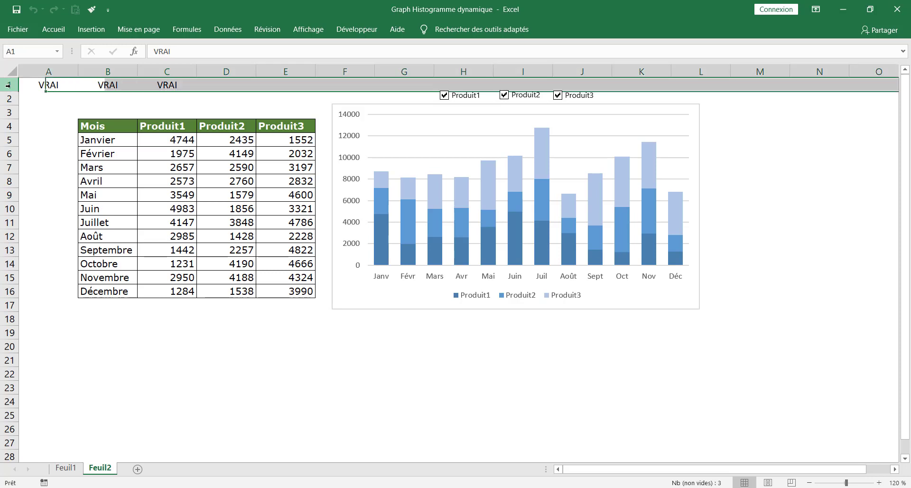
right_click(10, 86)
left_click(43, 242)
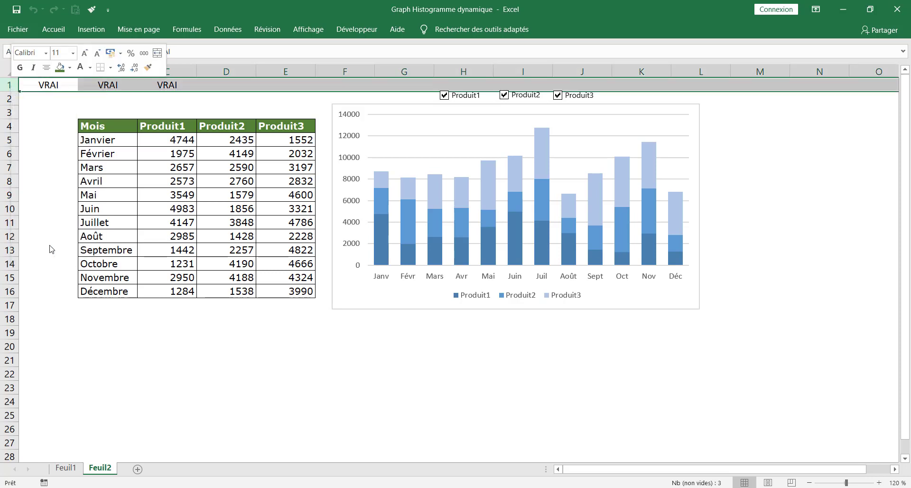
left_click(565, 348)
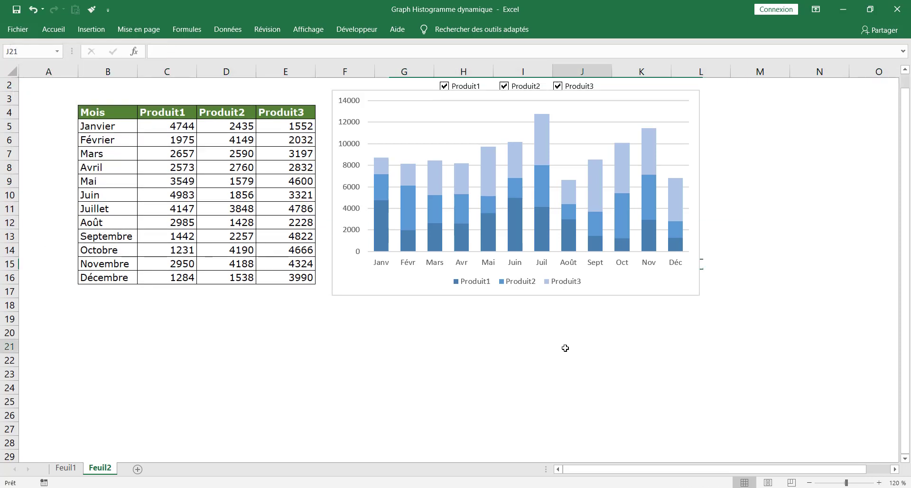
Remove the outline around the chart area
left_click(696, 100)
left_click(475, 30)
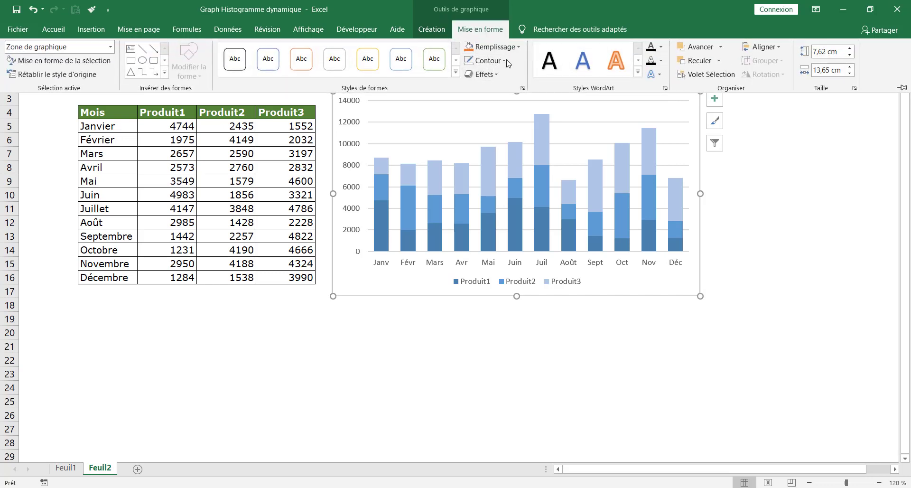
left_click(505, 60)
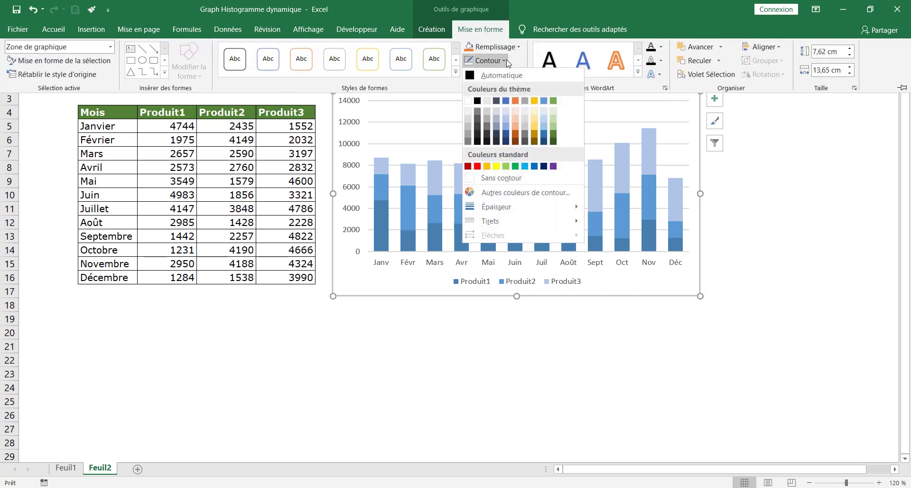
left_click(521, 178)
left_click(561, 350)
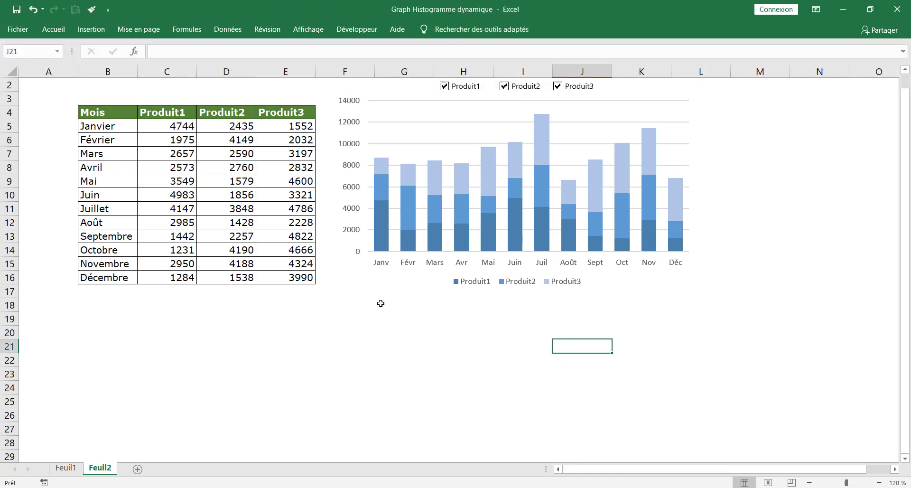
Move the chart slightly down to leave a small gap beneath the check boxes
left_click(424, 93)
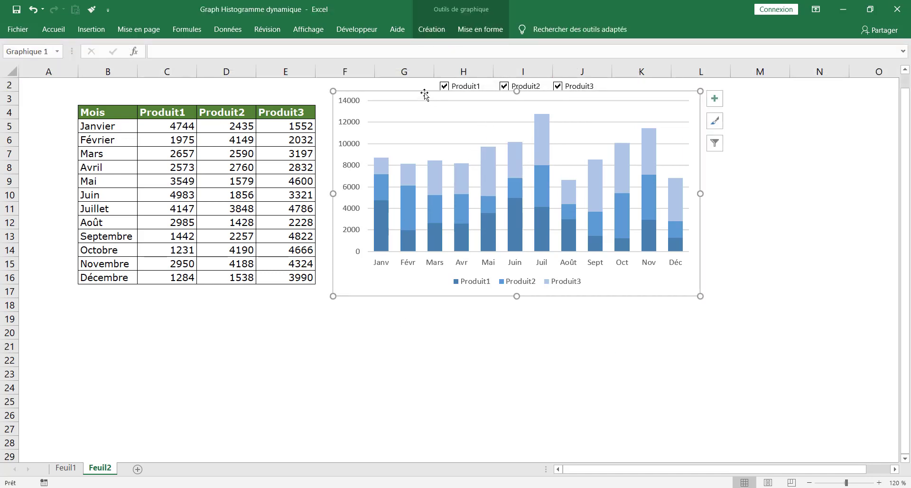
left_click_drag(424, 93, 424, 96)
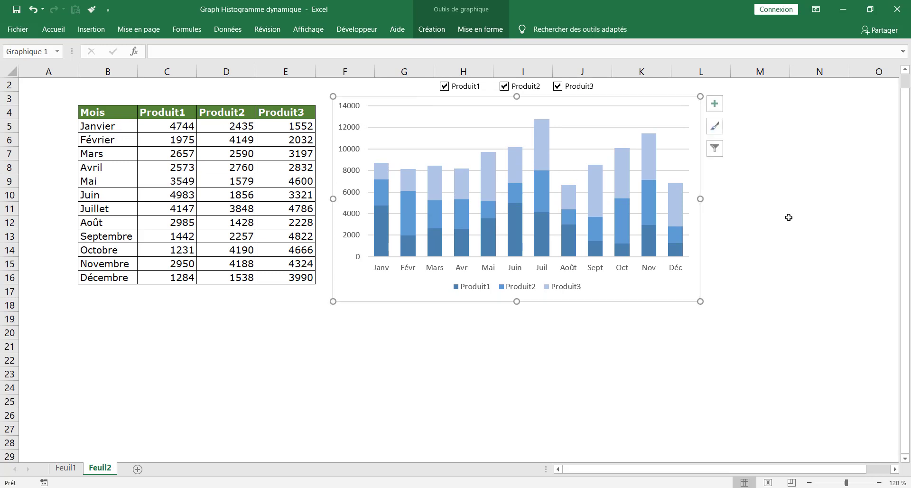
left_click(818, 208)
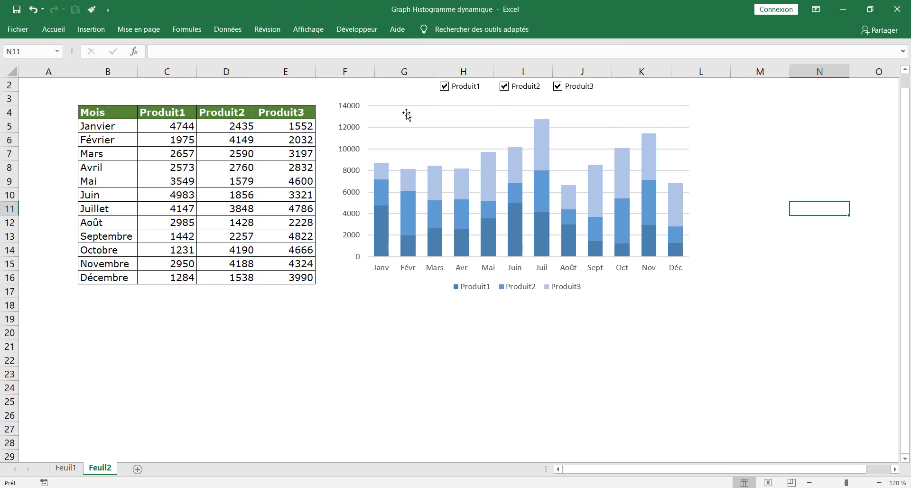
Untick the Produit1 and Produit2 check boxes so the chart plots only Produit3
left_click(444, 87)
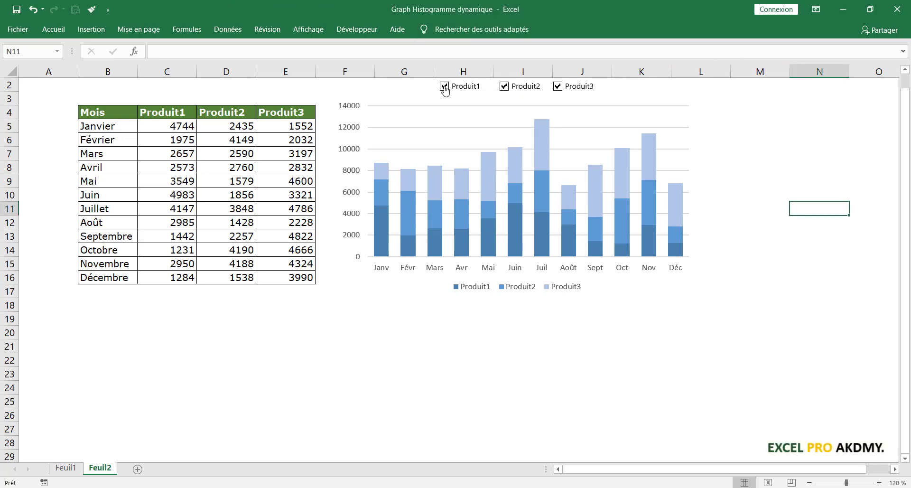
left_click(504, 86)
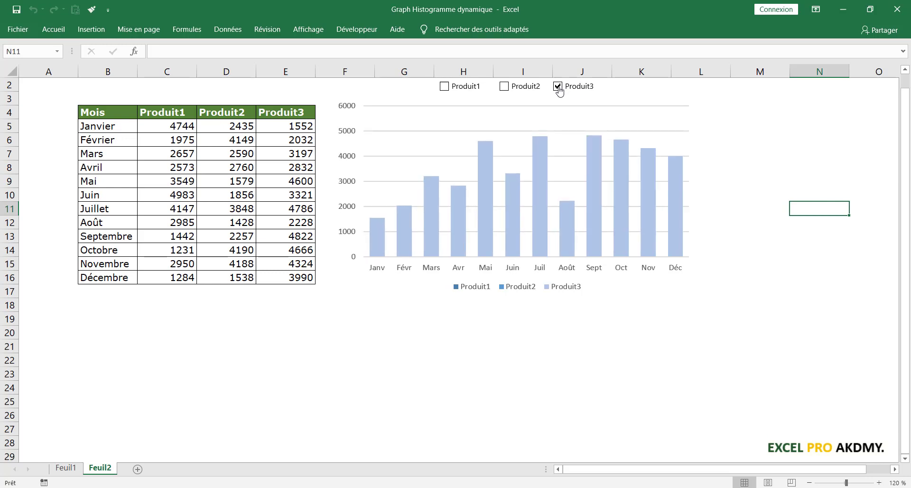